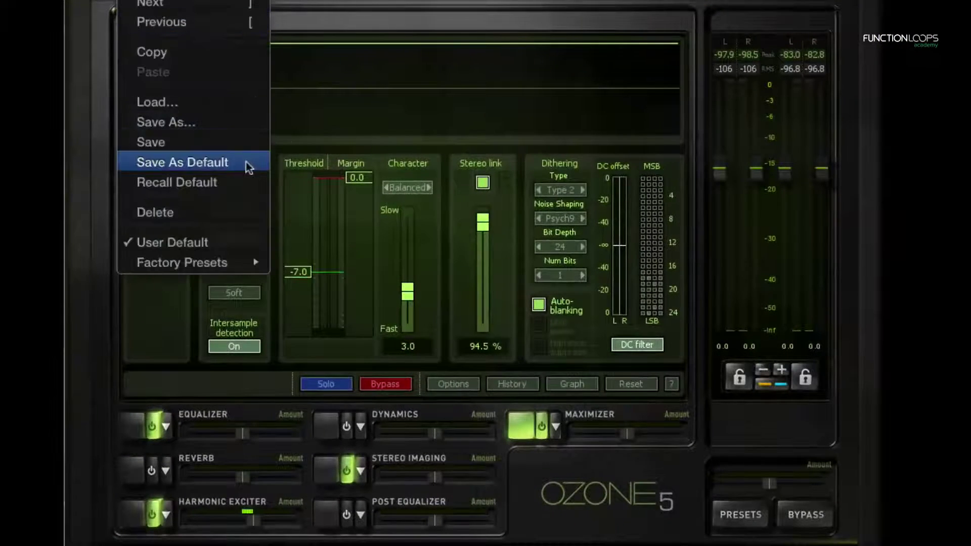
Recall Ozone's default settings, then bypass the Equalizer, Harmonic Exciter and Stereo Imaging modules.
left_click(254, 181)
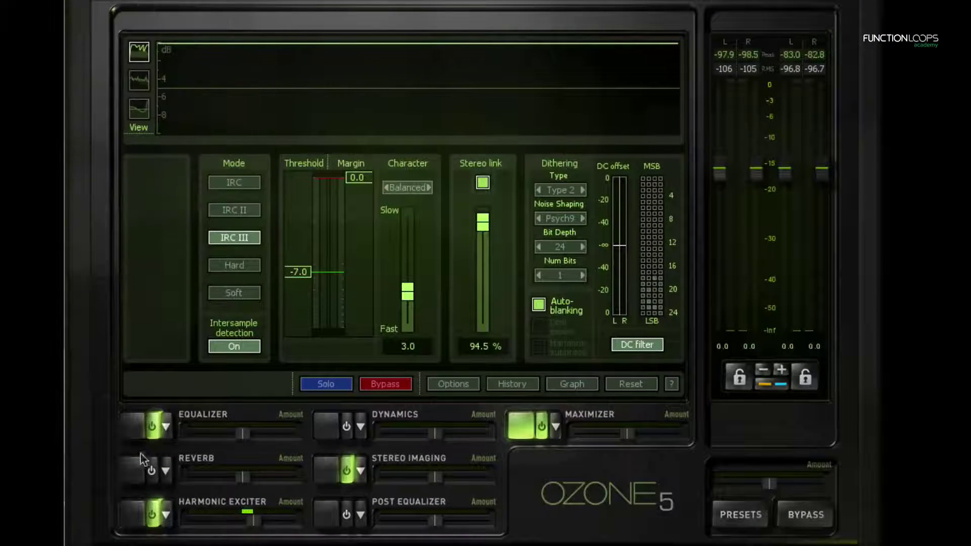
left_click(156, 430)
left_click(148, 518)
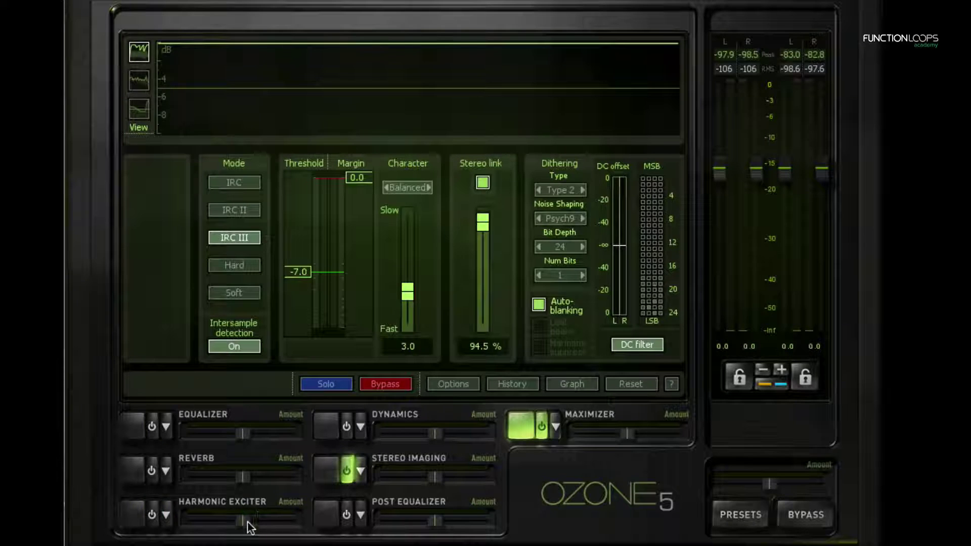
left_click(334, 475)
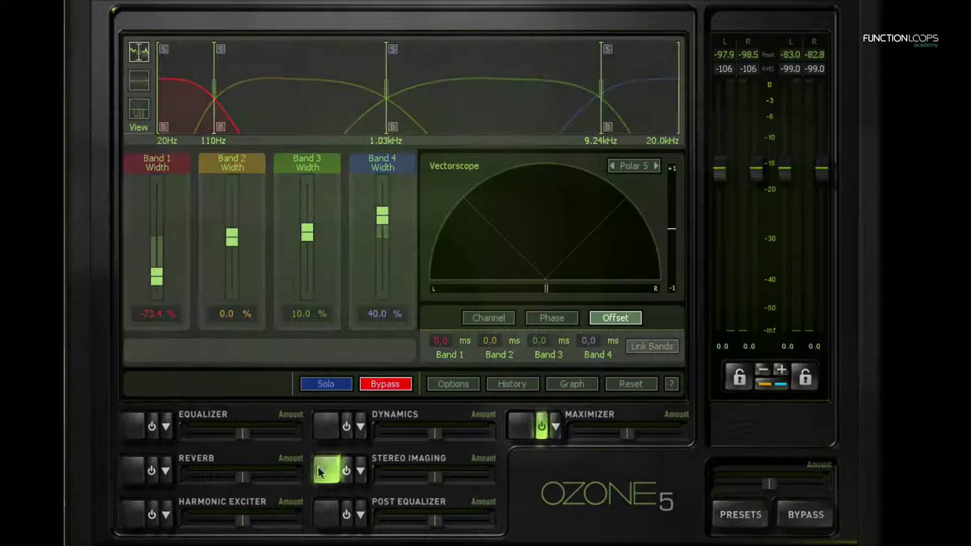
left_click(518, 426)
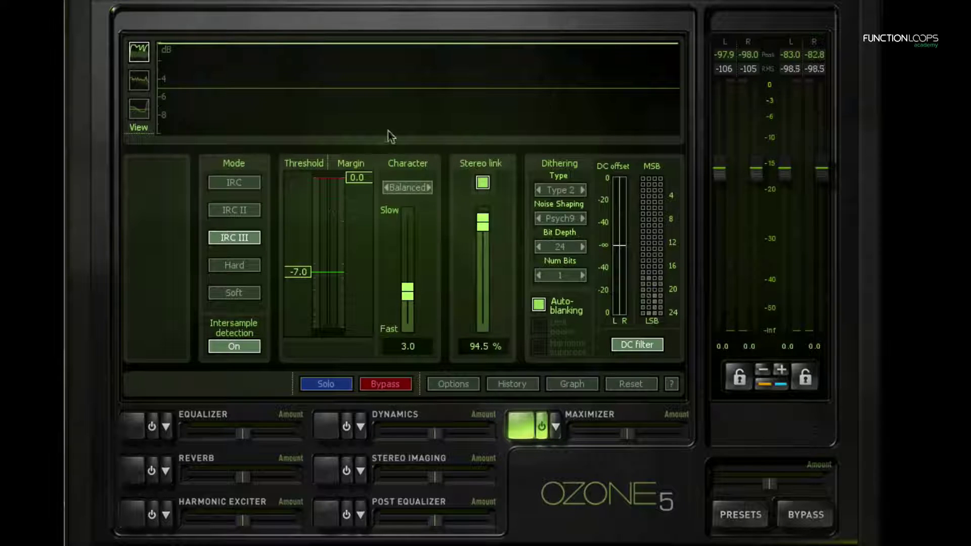
Raise the Maximizer threshold from -7.0 to just below 0 dB, settling at -0.6.
left_click_drag(310, 271, 320, 180)
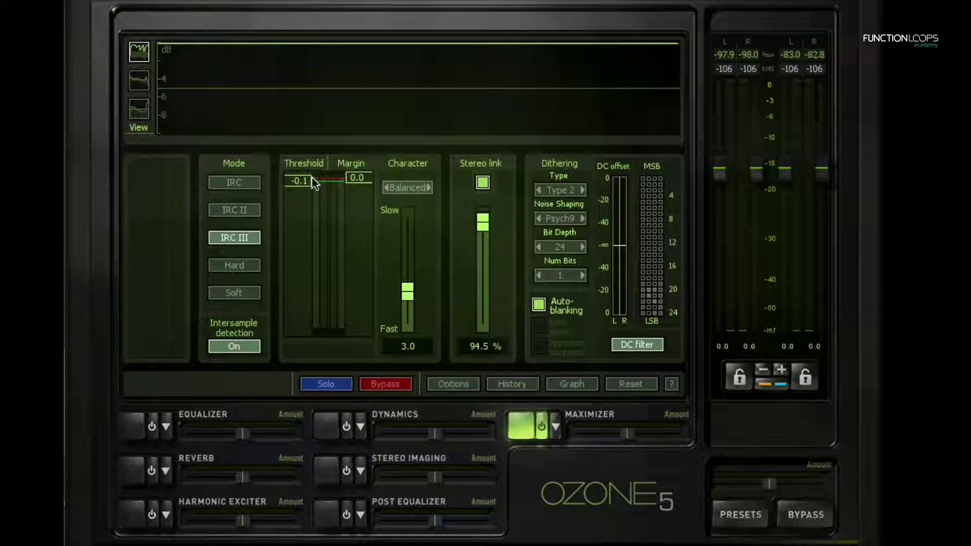
mouse_move(303, 181)
left_mouse_down()
mouse_move(300, 198)
mouse_move(313, 207)
mouse_move(303, 214)
mouse_move(313, 214)
mouse_move(303, 197)
left_mouse_up()
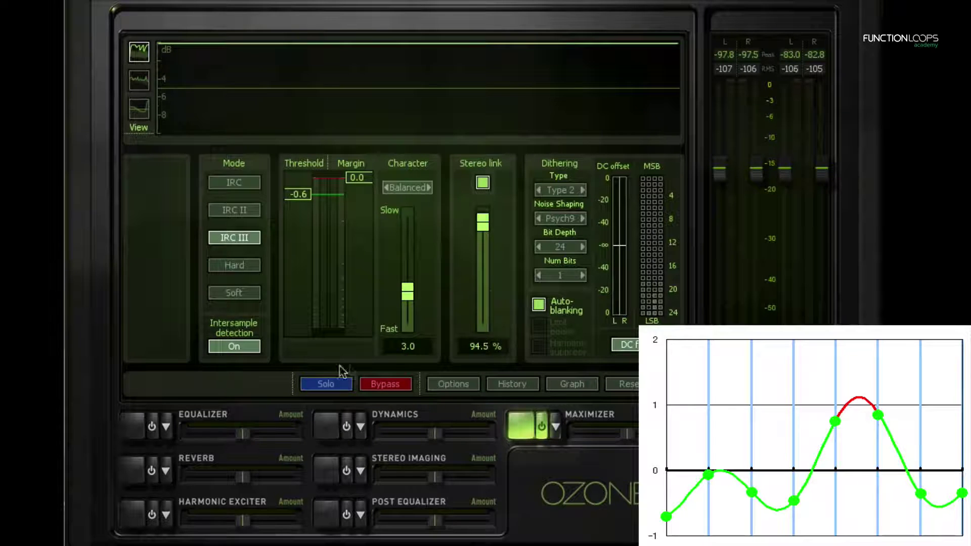
Lower the Maximizer output margin from 0.0 to -0.3 dB.
scroll(361, 179, "down", 1)
left_click_drag(366, 181, 373, 187)
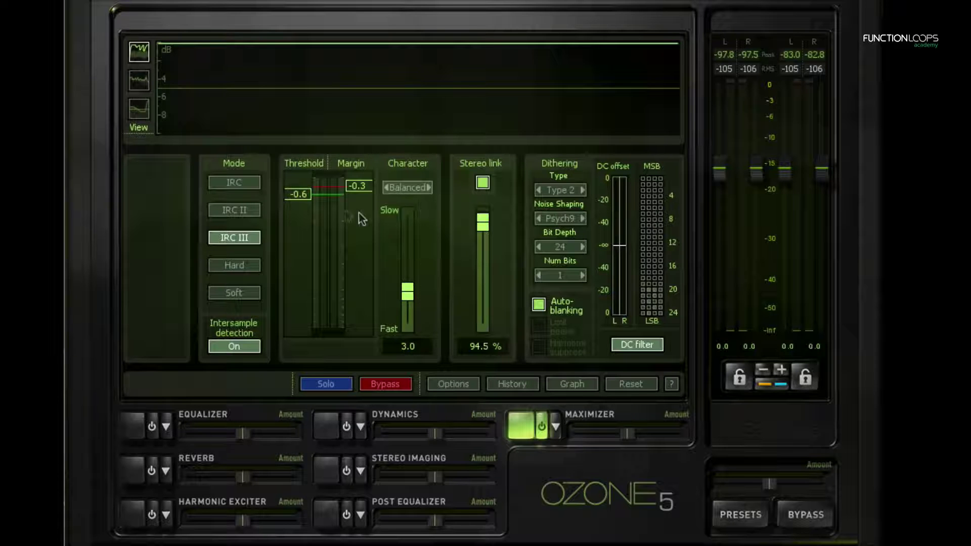
Lower the Maximizer threshold in stages through about -4.5 and -5 to -7.0, undoing one overshoot.
left_click_drag(316, 209, 307, 208)
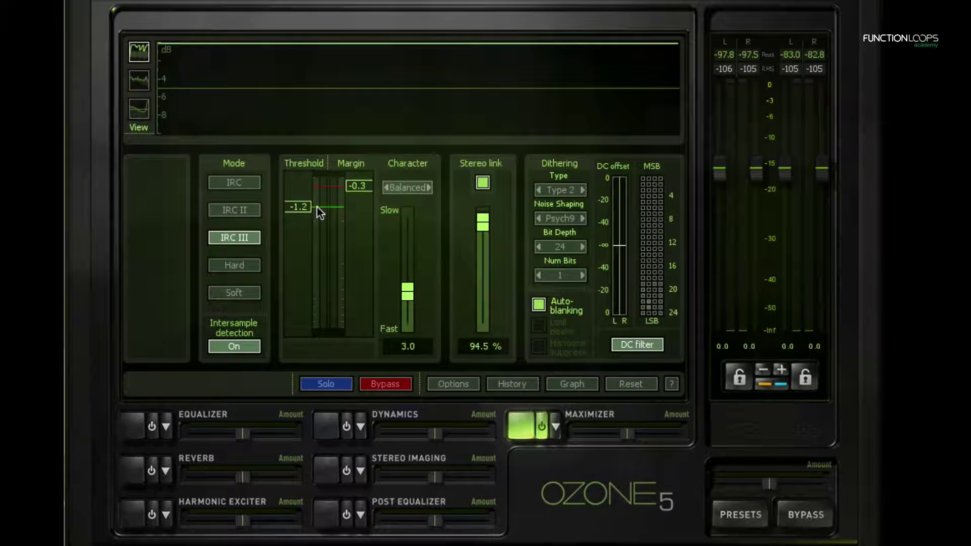
left_click_drag(317, 205, 327, 268)
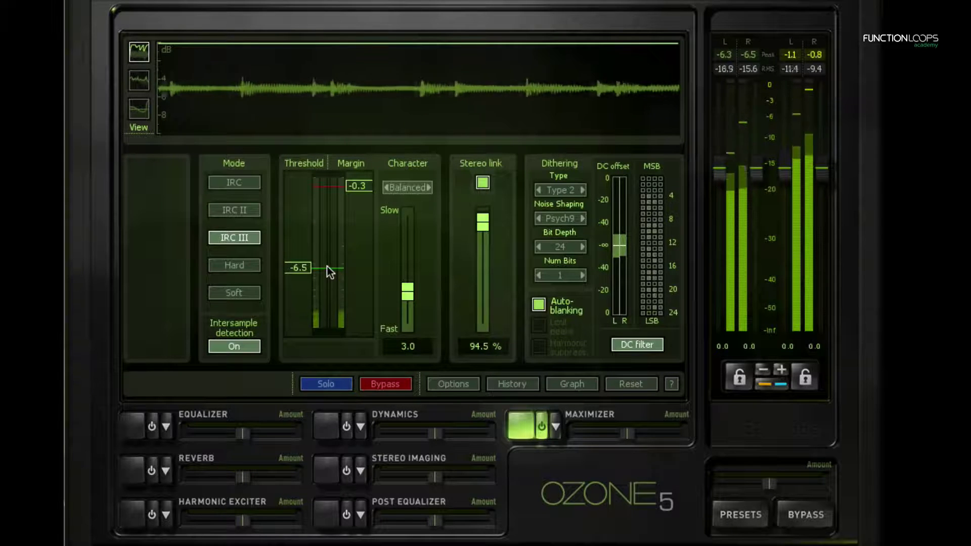
key("ctrl+z")
left_click_drag(316, 231, 307, 265)
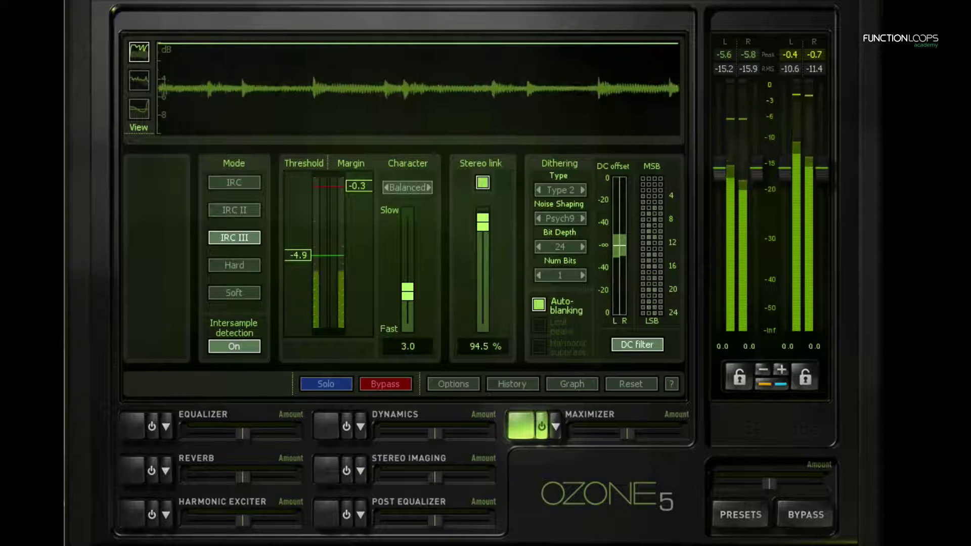
mouse_move(299, 254)
left_mouse_down()
mouse_move(304, 277)
mouse_move(299, 265)
left_mouse_up()
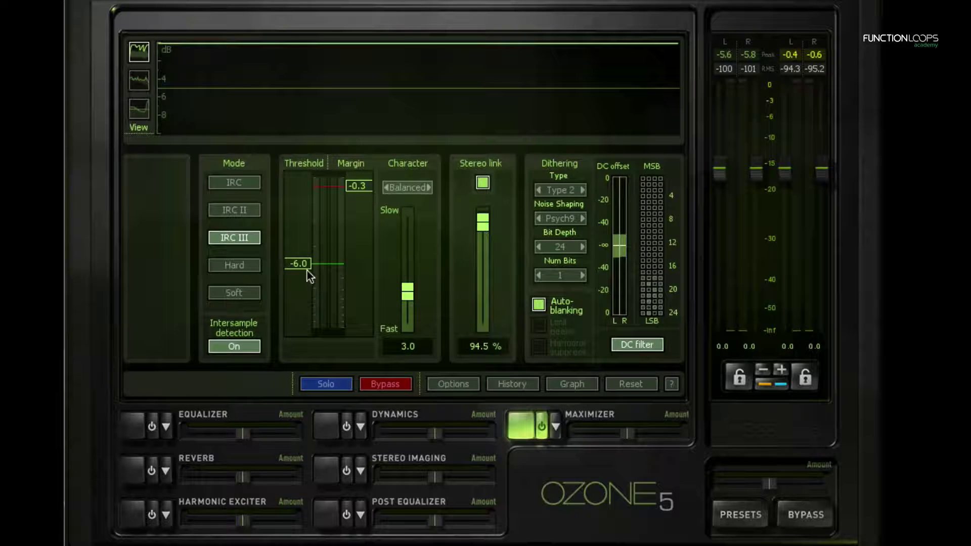
left_click_drag(302, 262, 303, 265)
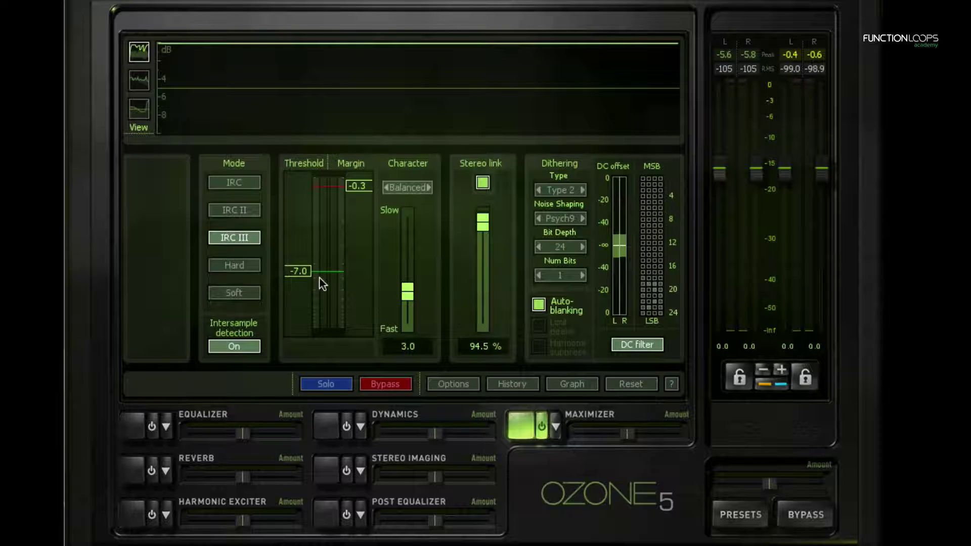
Play the drums while lowering the Maximizer threshold to -8.0, then toggle playback.
key("space")
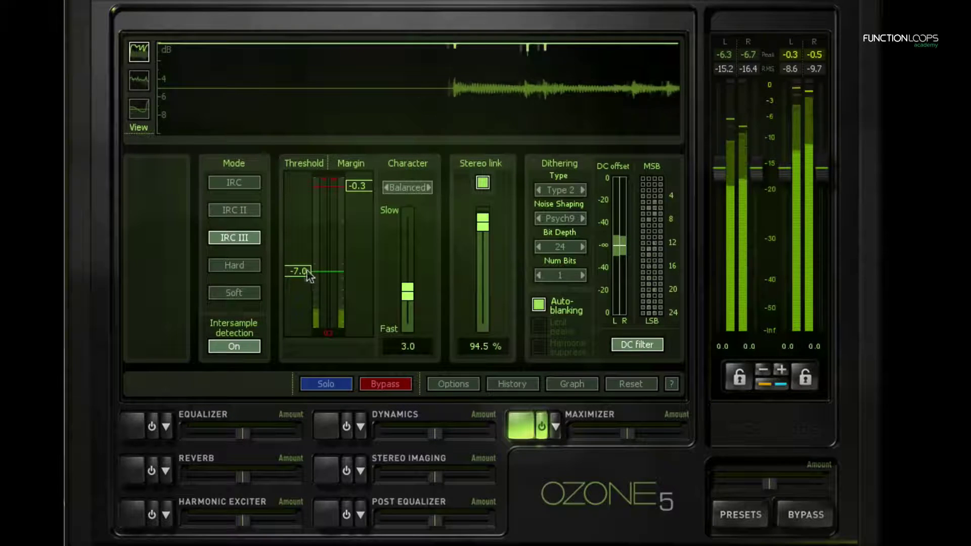
left_click_drag(303, 275, 304, 280)
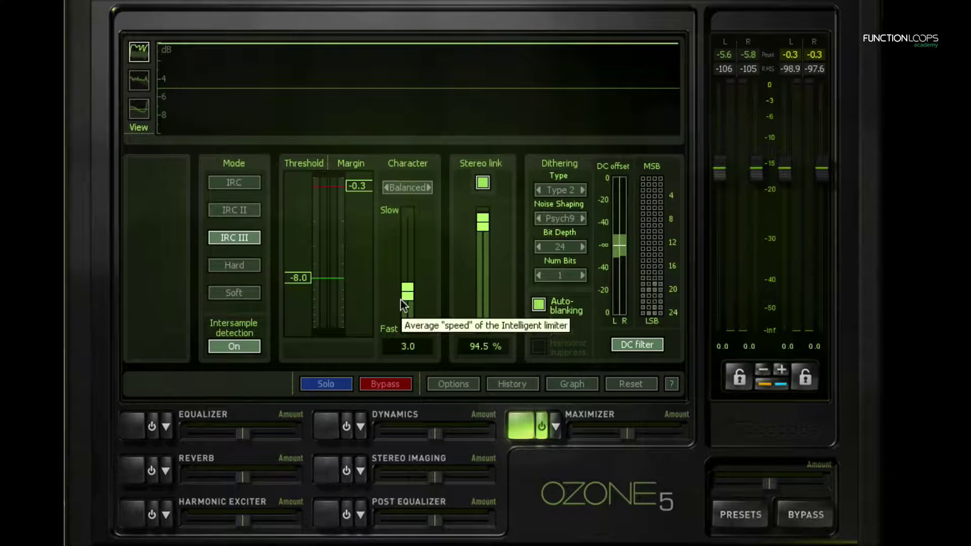
key("space")
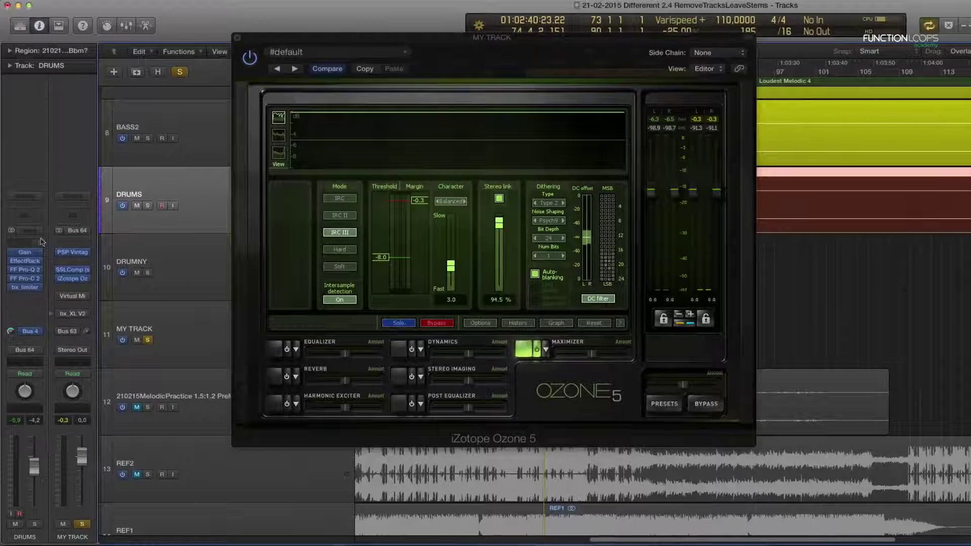
Add a second Gain plug-in on the DRUMS channel and close both DRUMS Gain windows.
left_click(28, 253)
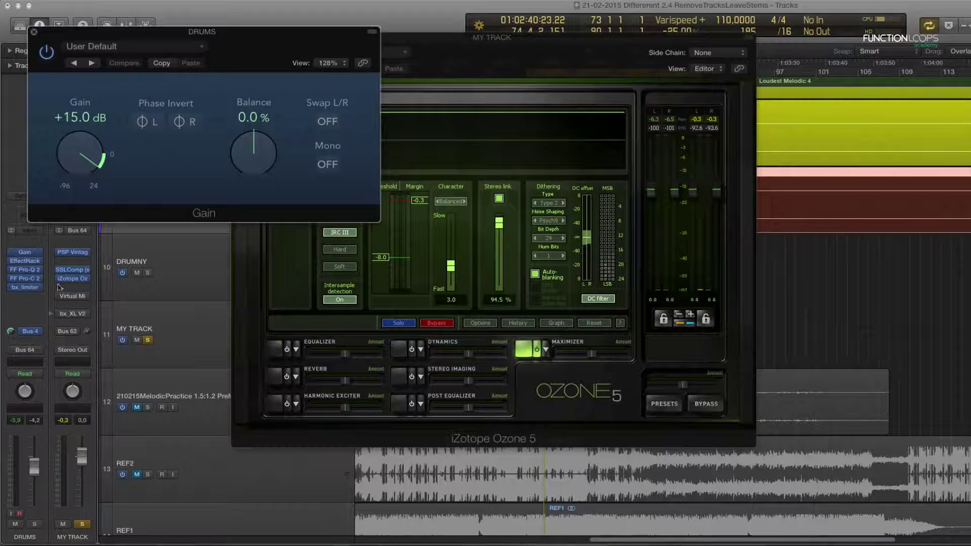
left_click(40, 317)
mouse_move(74, 422)
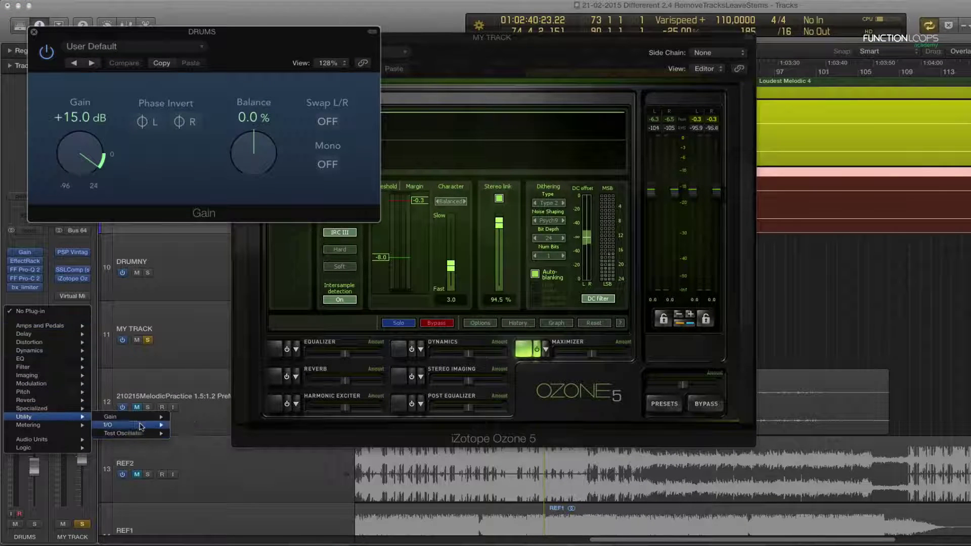
left_click(190, 418)
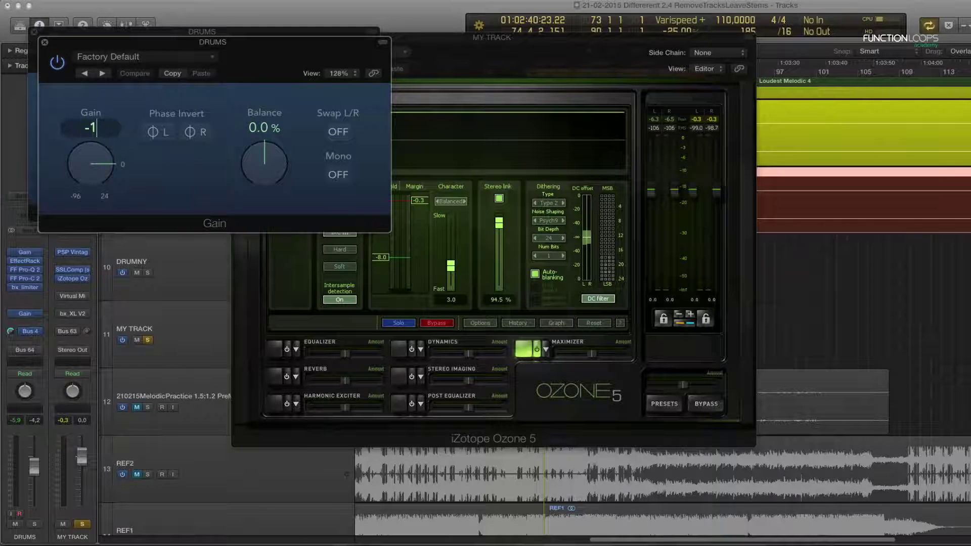
left_click(45, 42)
left_click(34, 32)
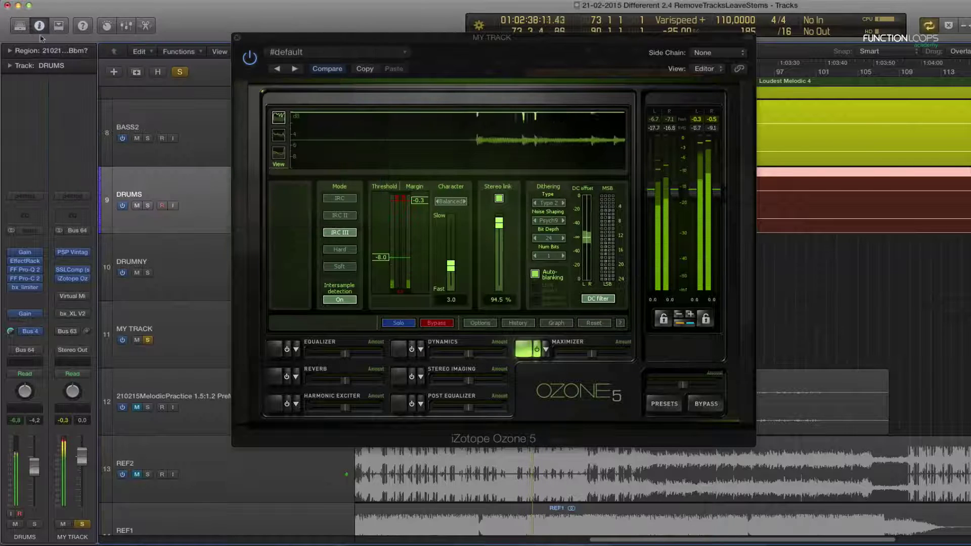
Select the BASS1 track and insert a stereo Gain plug-in in an empty slot.
left_click(185, 139)
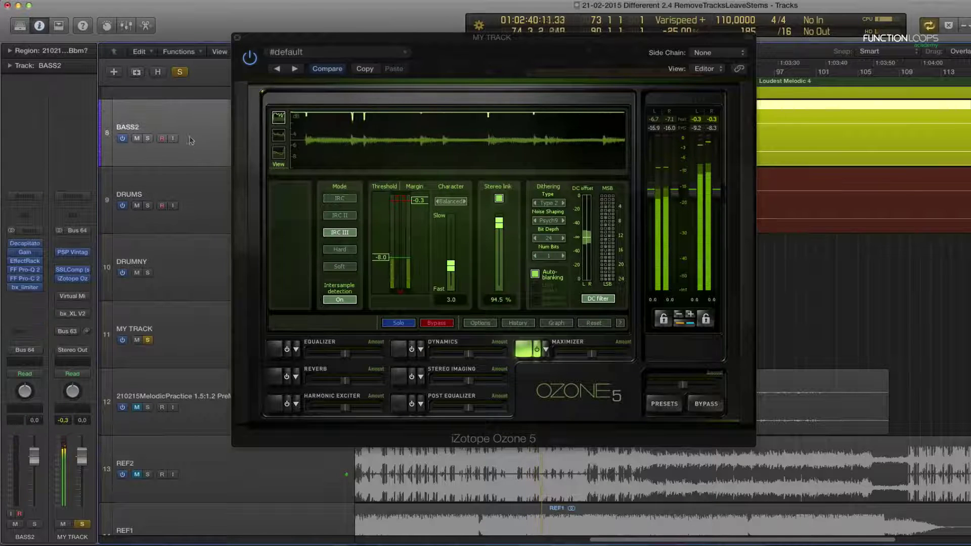
scroll(197, 136, "up", 1)
left_click(202, 134)
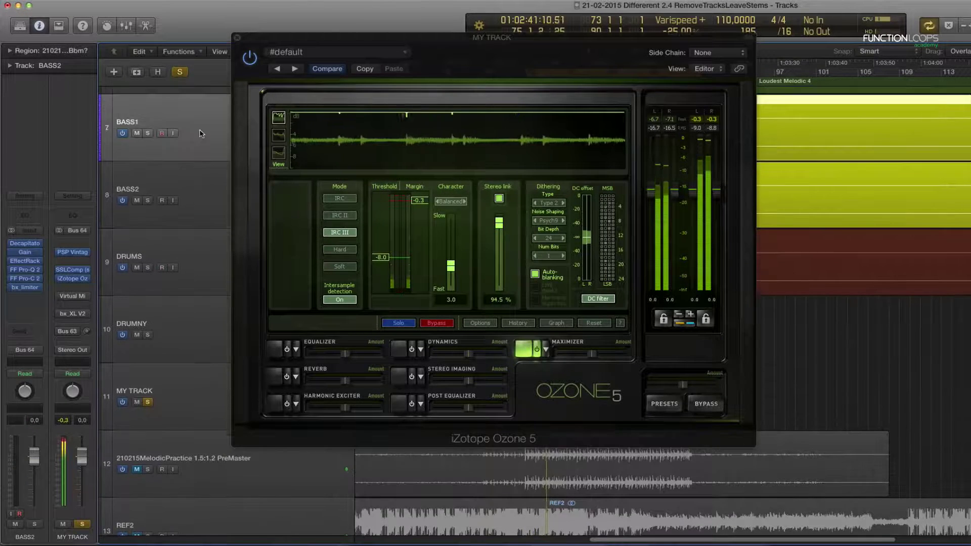
left_click(38, 306)
mouse_move(46, 408)
mouse_move(126, 416)
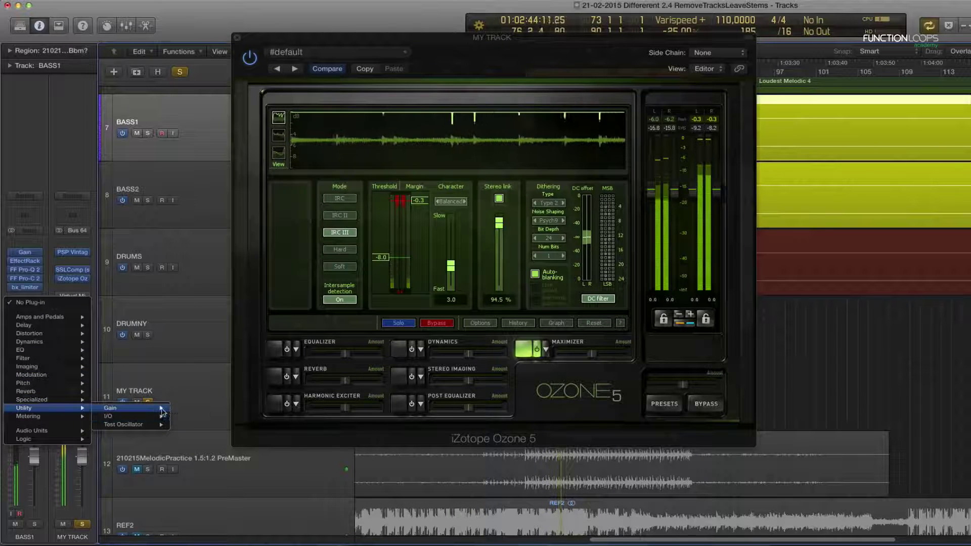
left_click(180, 409)
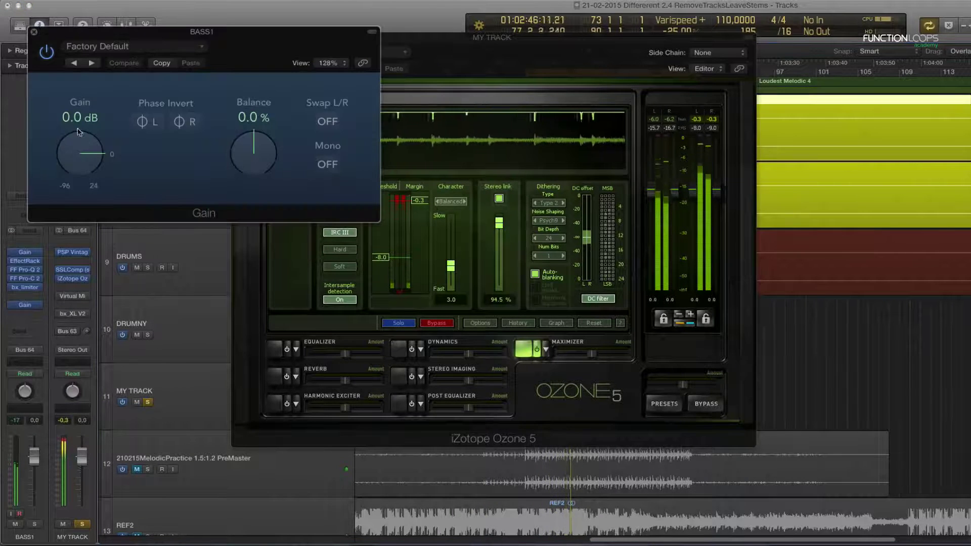
Enter -1 then -0.8 dB on the BASS1 Gain, close it, and reselect DRUMS.
type("-")
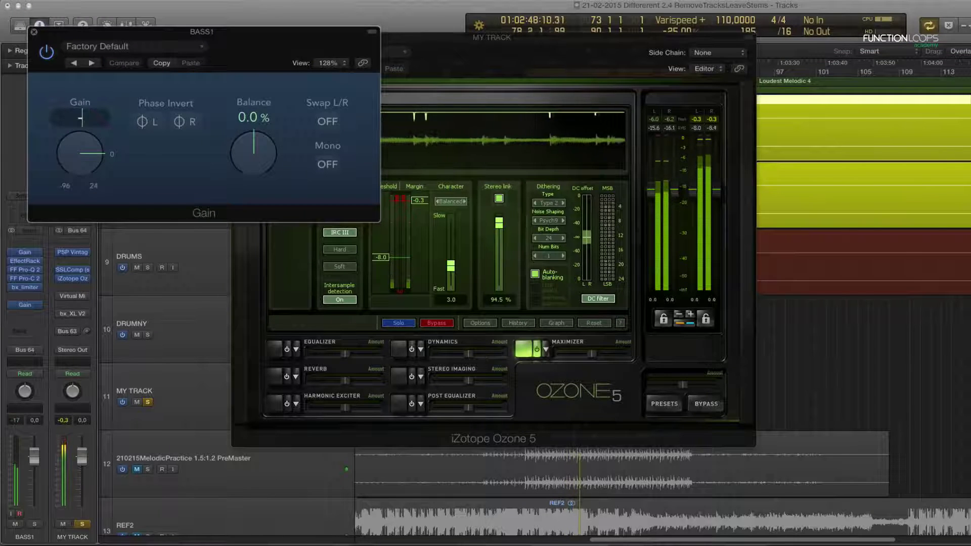
type("1")
key("Return")
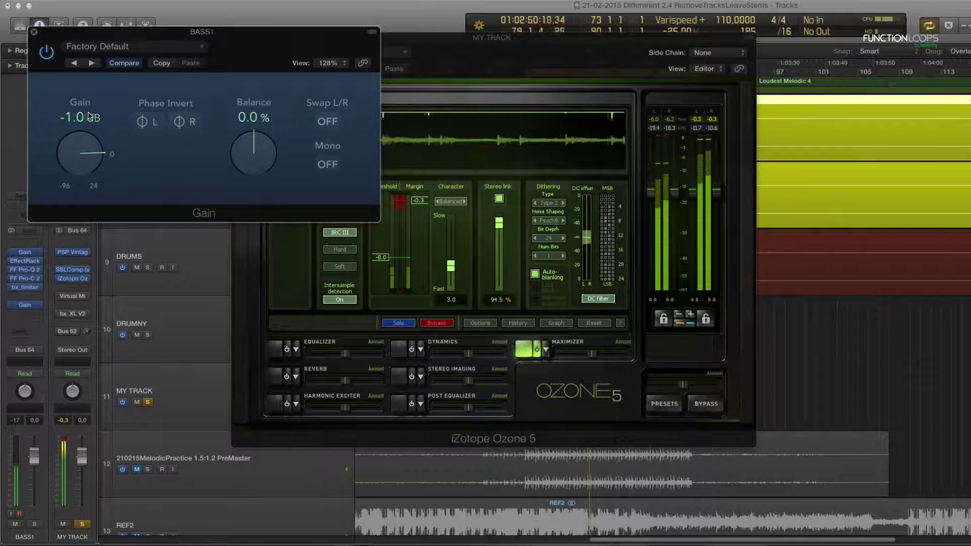
type("-0.")
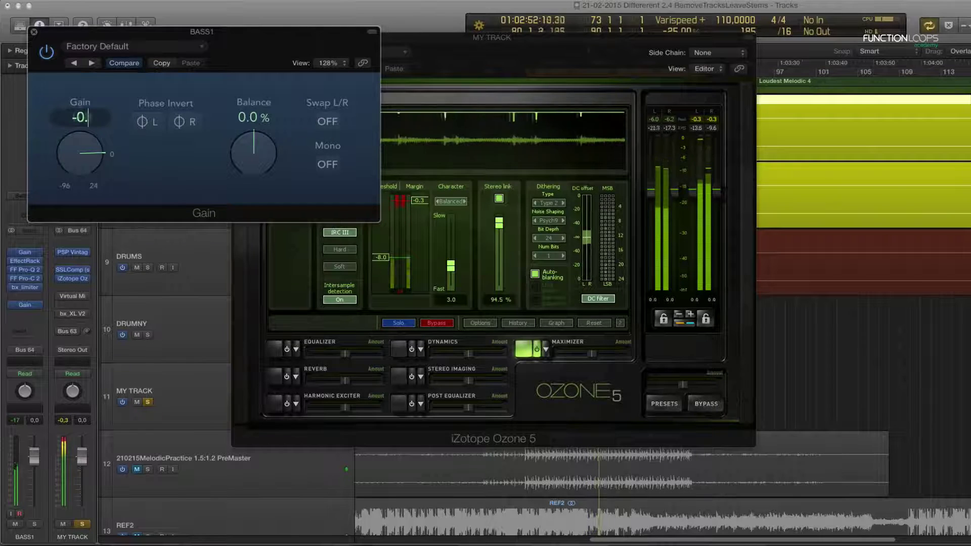
type("8")
key("Return")
left_click(34, 31)
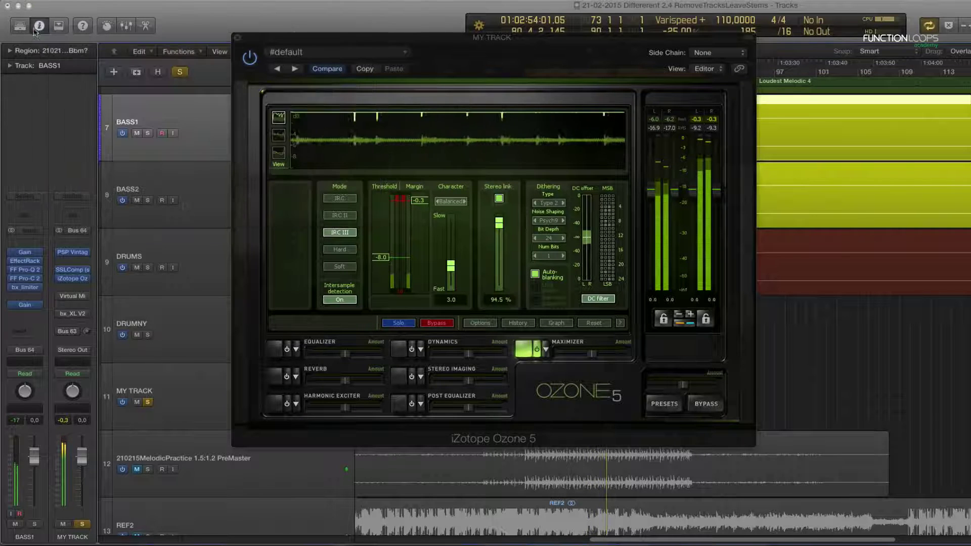
left_click(213, 197)
left_click(218, 263)
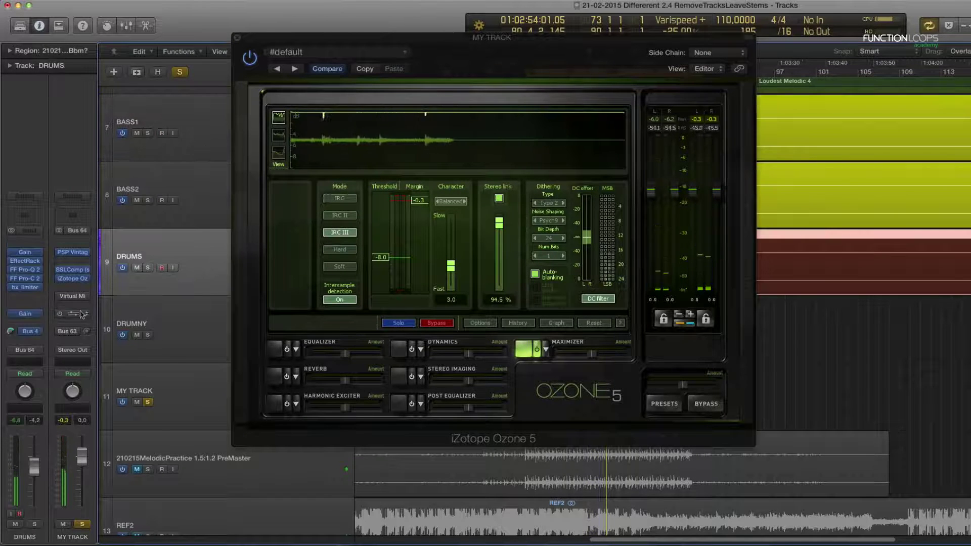
left_click(37, 306)
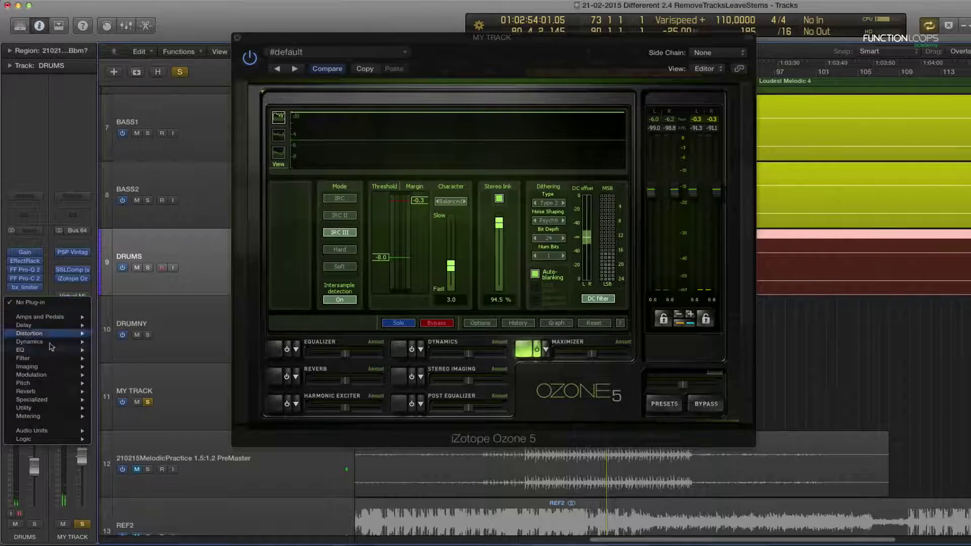
Insert a stereo FF Pro-Q 2 on DRUMS and pull a band into a dip near 2.6 kHz.
mouse_move(31, 350)
mouse_move(121, 359)
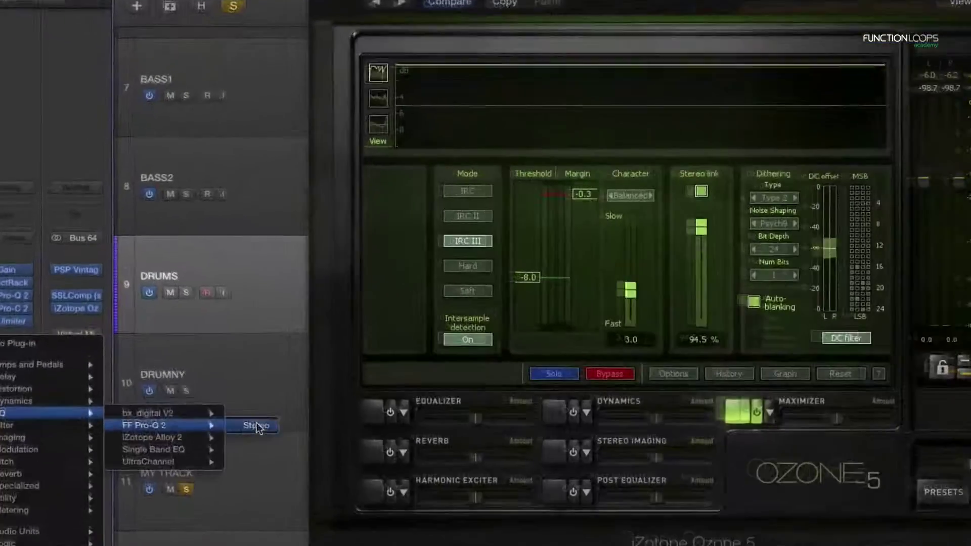
left_click(256, 425)
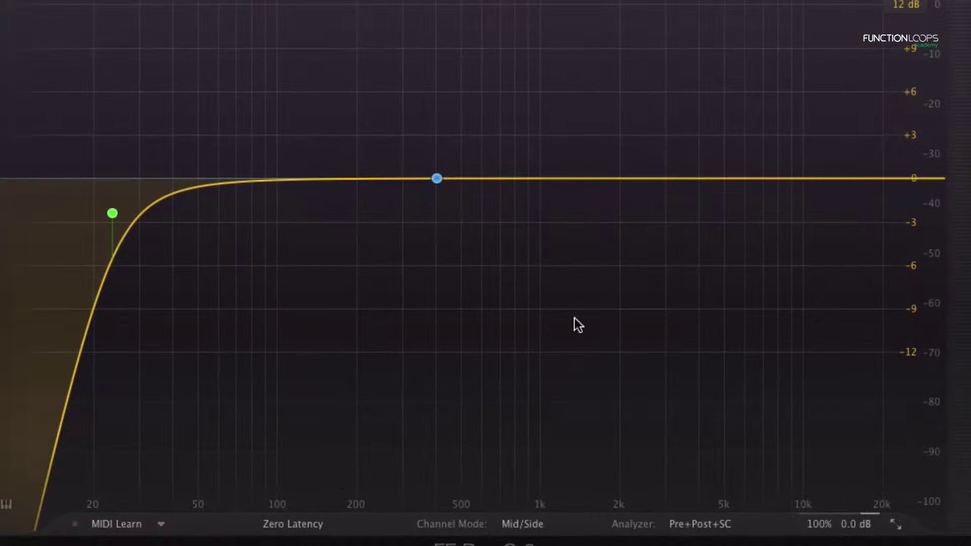
mouse_move(435, 178)
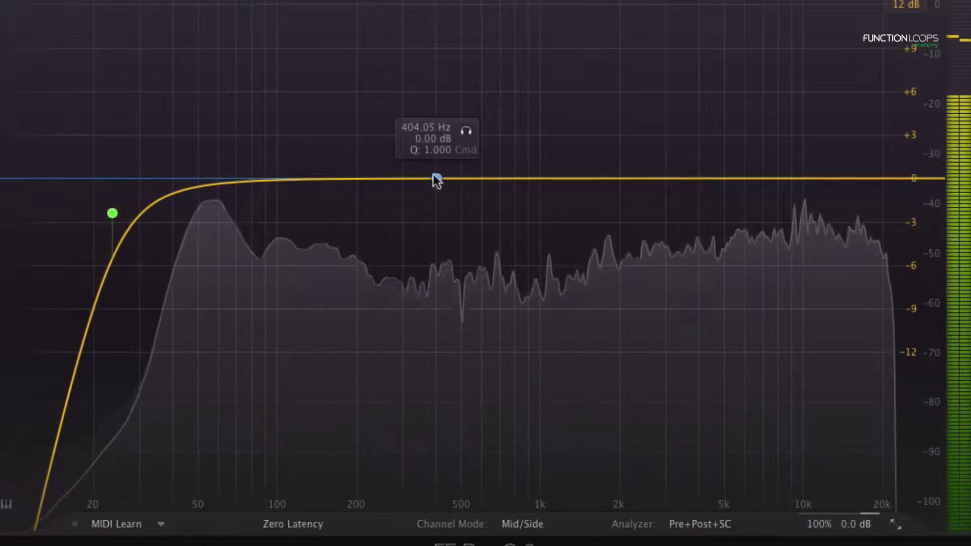
left_click_drag(453, 180, 655, 201)
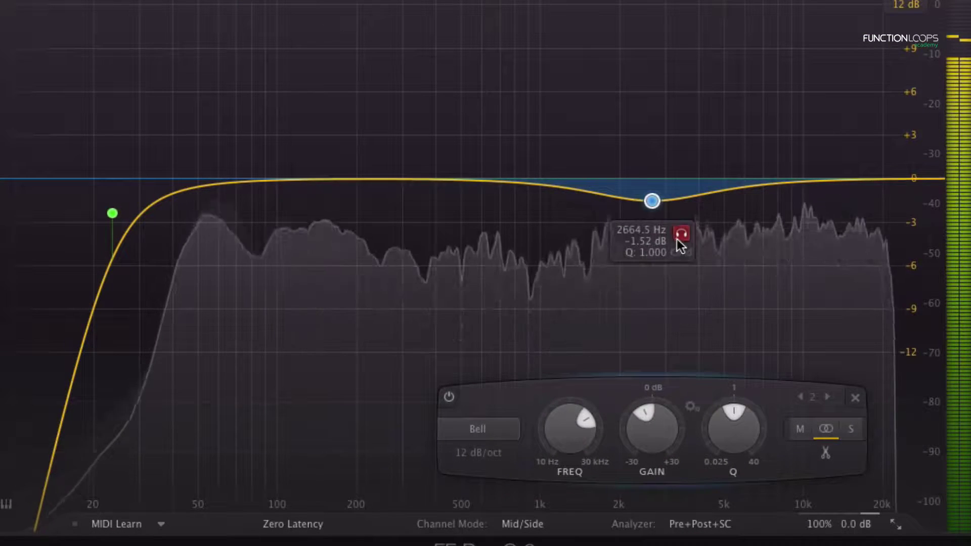
left_click_drag(679, 234, 633, 220)
Set the dip to -1 dB gain, about 2.4 kHz frequency and Q 1.565.
double_click(598, 445)
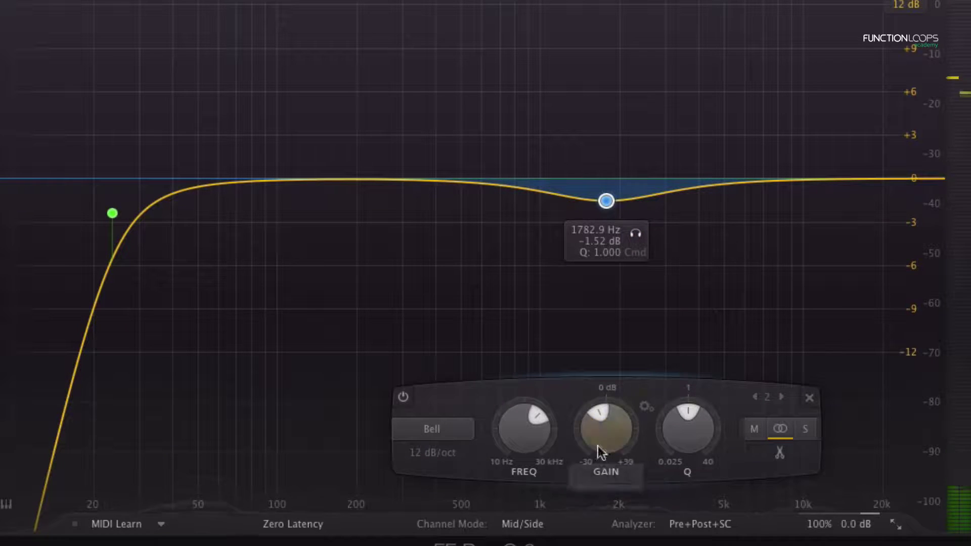
type("-1")
key("Return")
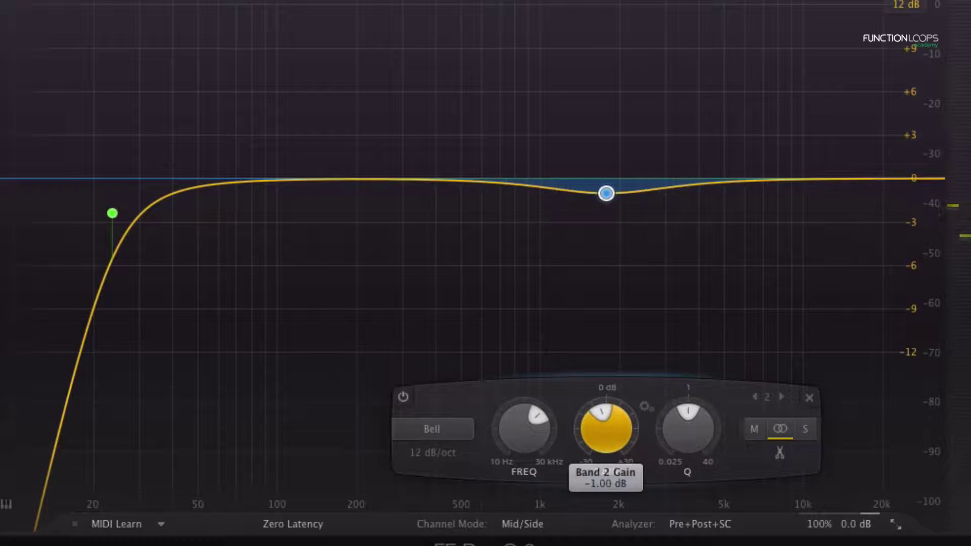
left_click_drag(517, 432, 542, 438)
left_click_drag(679, 445, 700, 428)
Audition the dip with a bypass comparison, then apply it to the Mid channel only.
key("space")
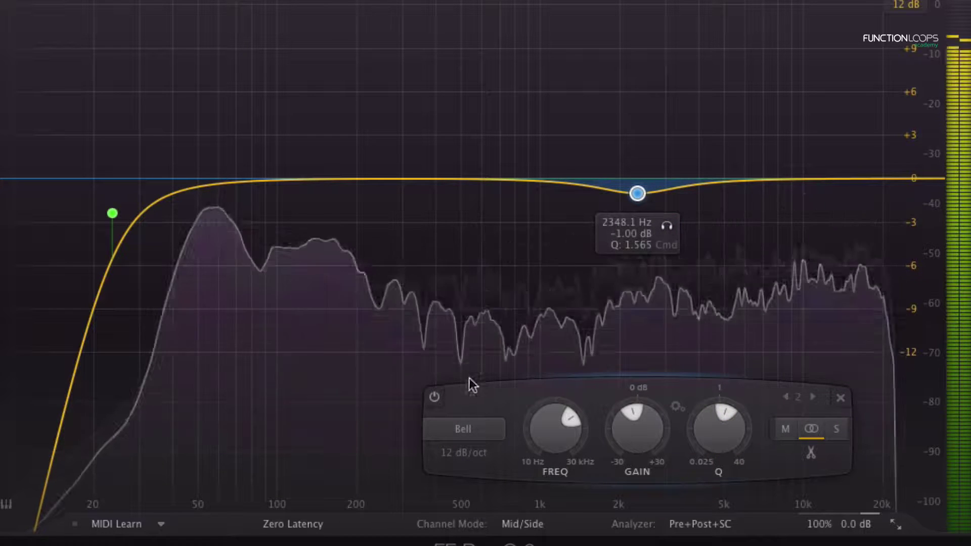
left_click(435, 399)
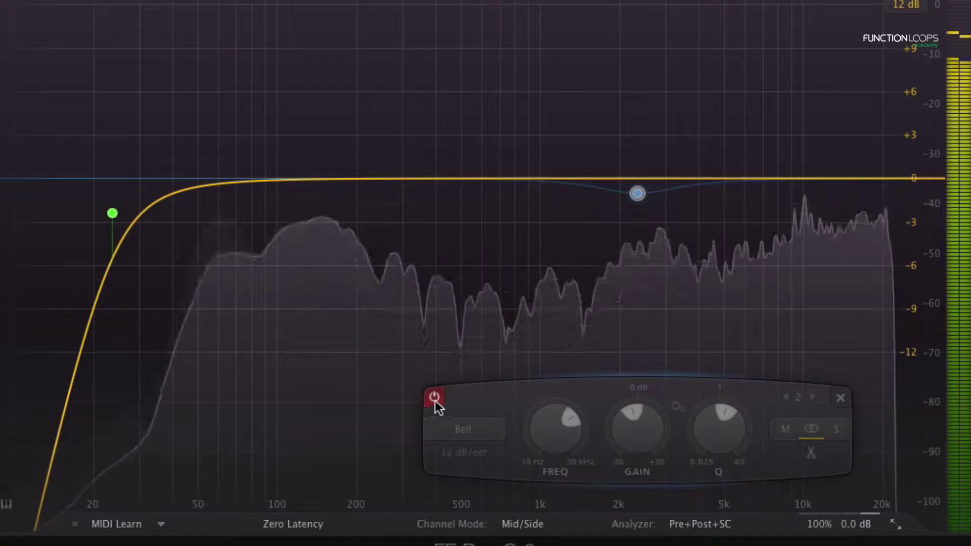
left_click(434, 398)
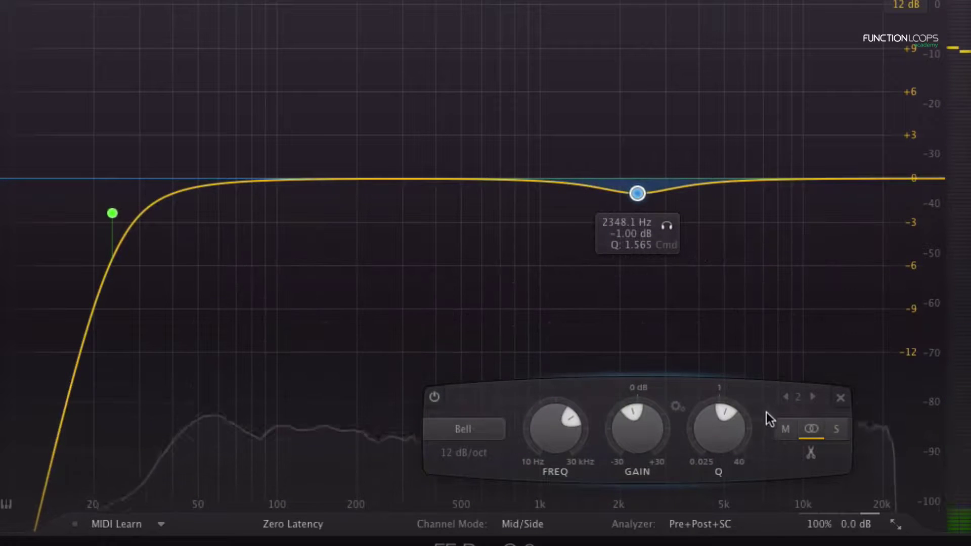
left_click(786, 430)
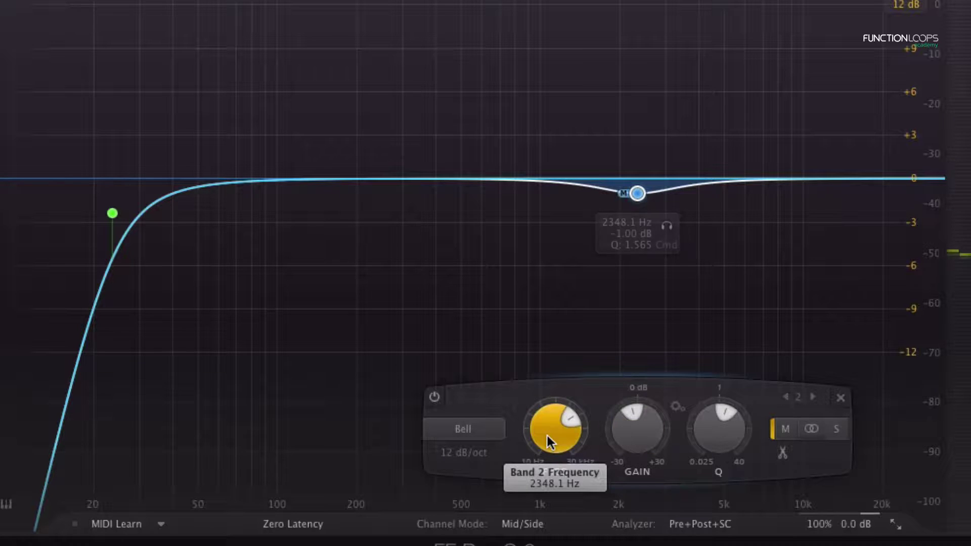
Type 2k, then 2.2k, as the mid dip's frequency, and add a new bell band near 2.2 kHz.
mouse_move(550, 441)
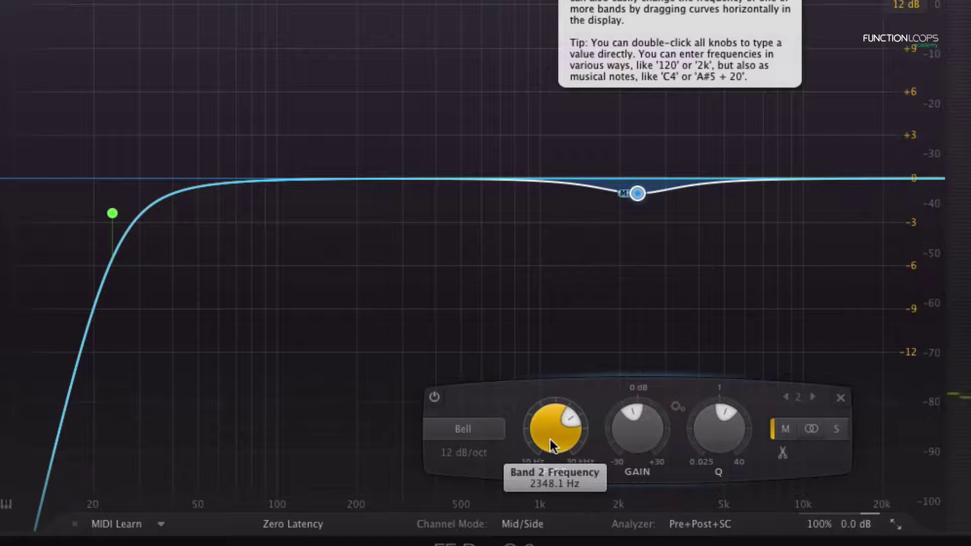
double_click(553, 436)
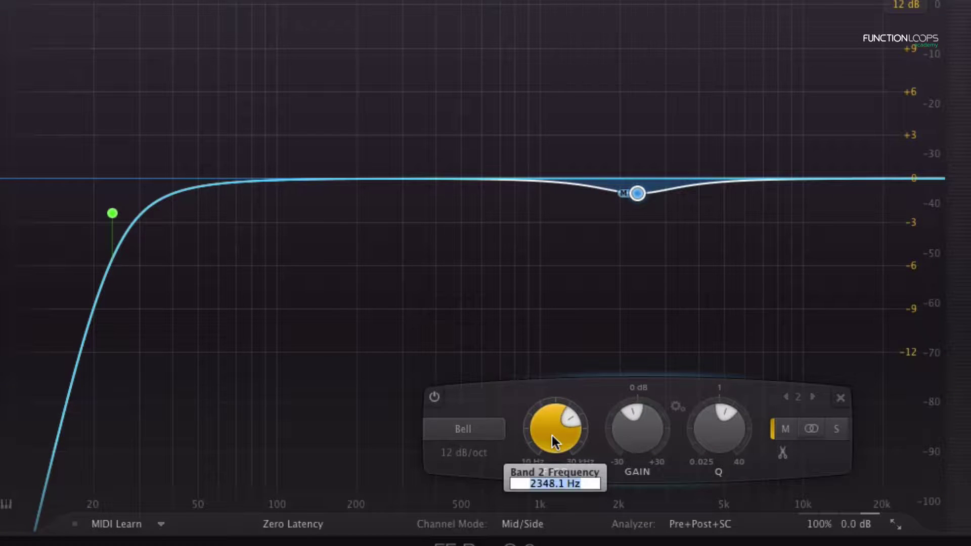
type("2k")
key("Return")
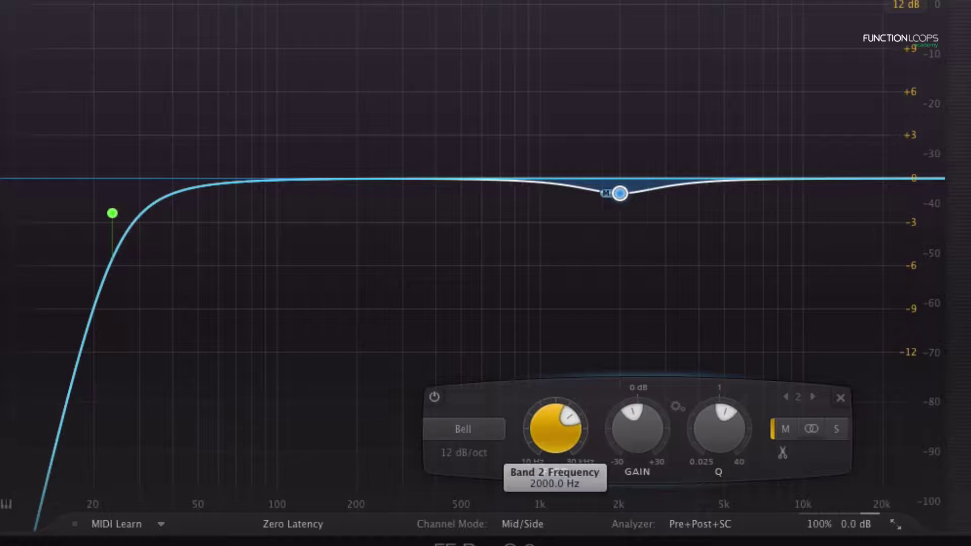
double_click(551, 440)
type("2.2k")
key("Return")
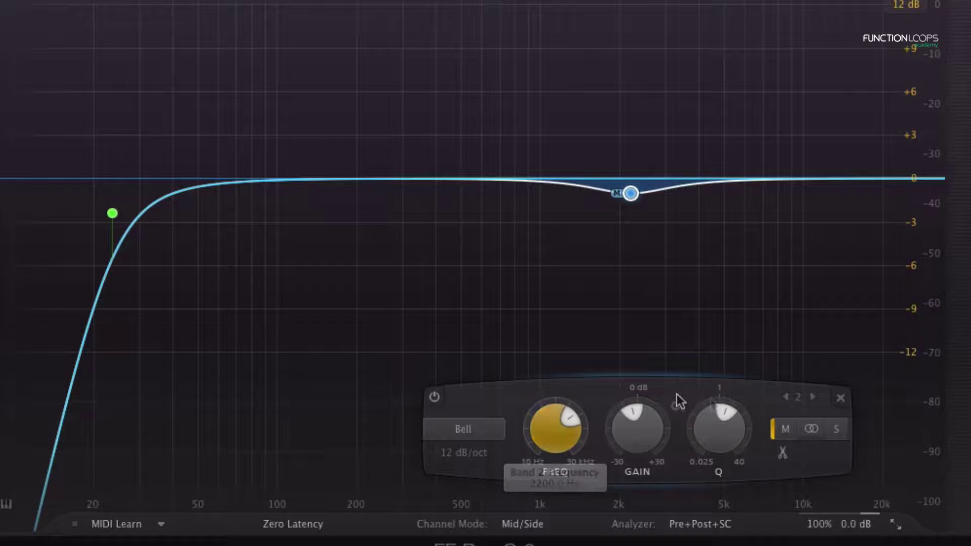
mouse_move(632, 195)
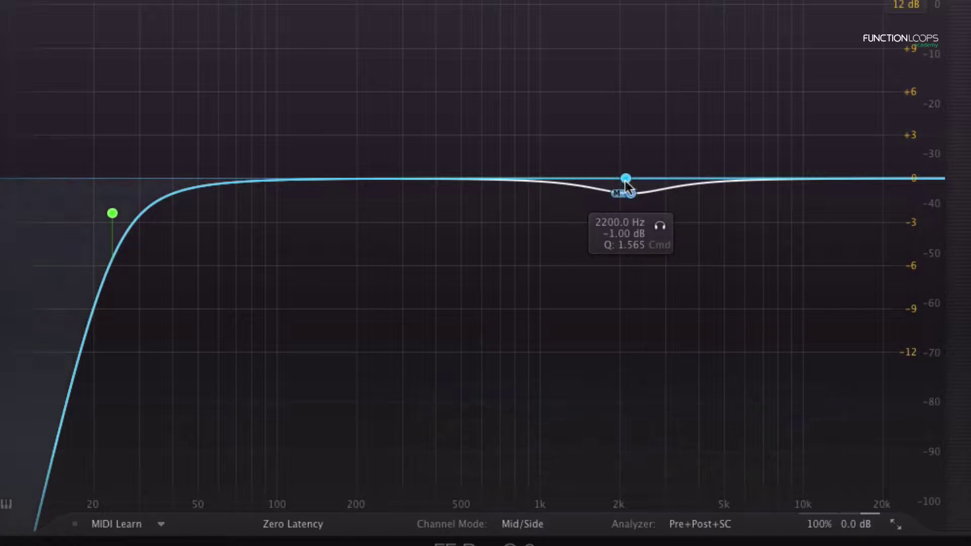
left_click(629, 183)
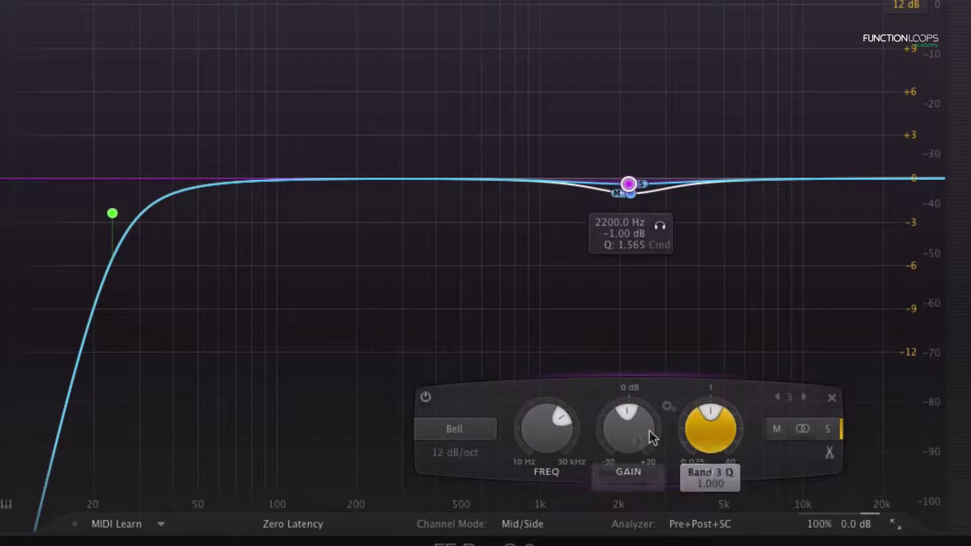
Give the new side band a -0.4 dB gain, then select the mid dip and start playback.
double_click(628, 438)
type("-0.40 dB")
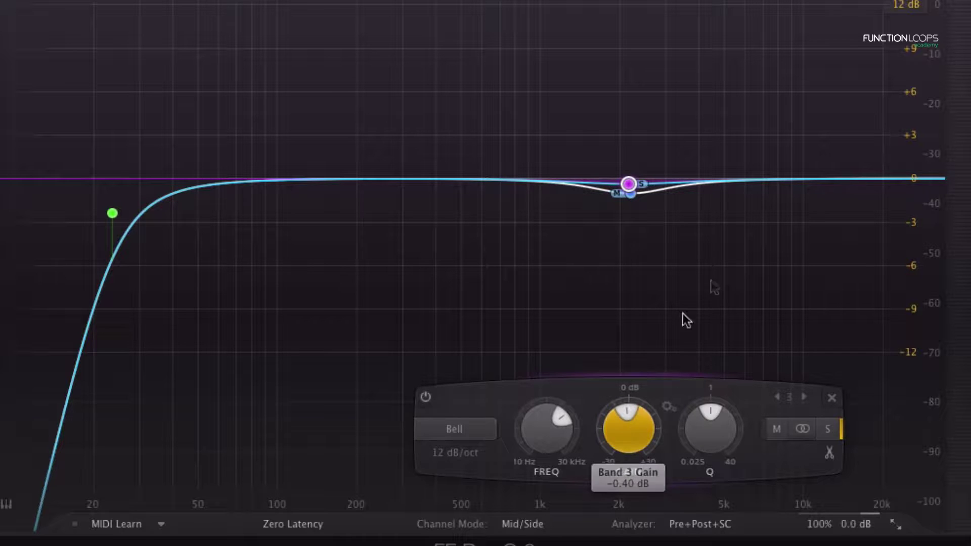
mouse_move(624, 219)
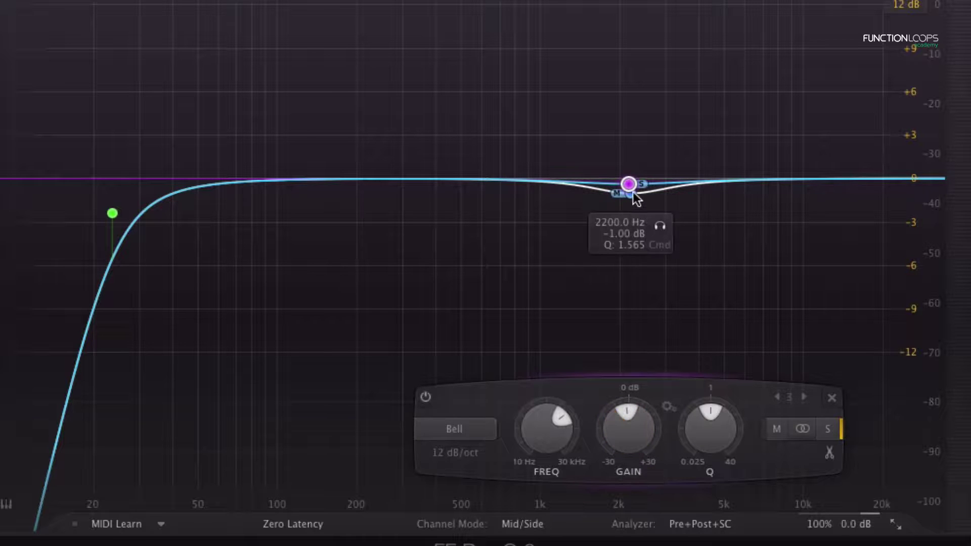
left_click(633, 195)
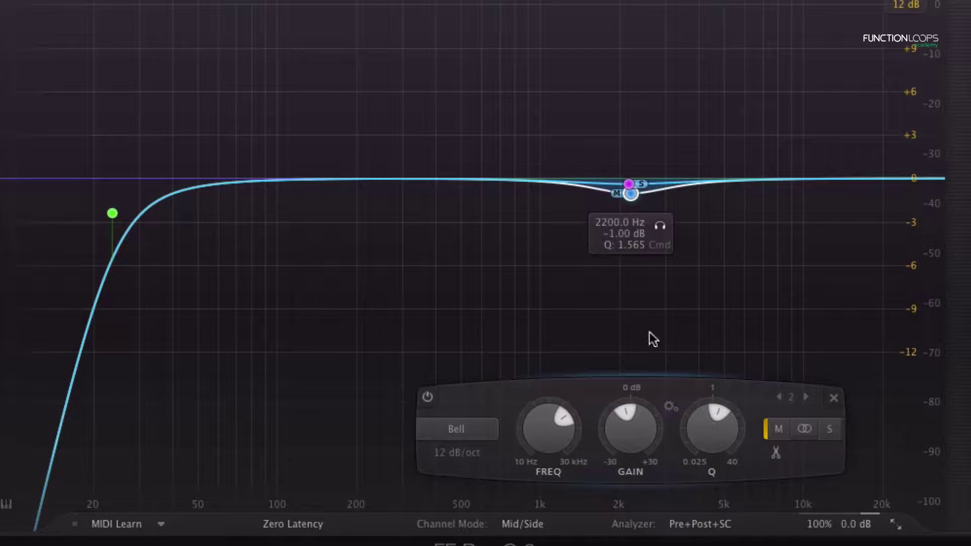
key("space")
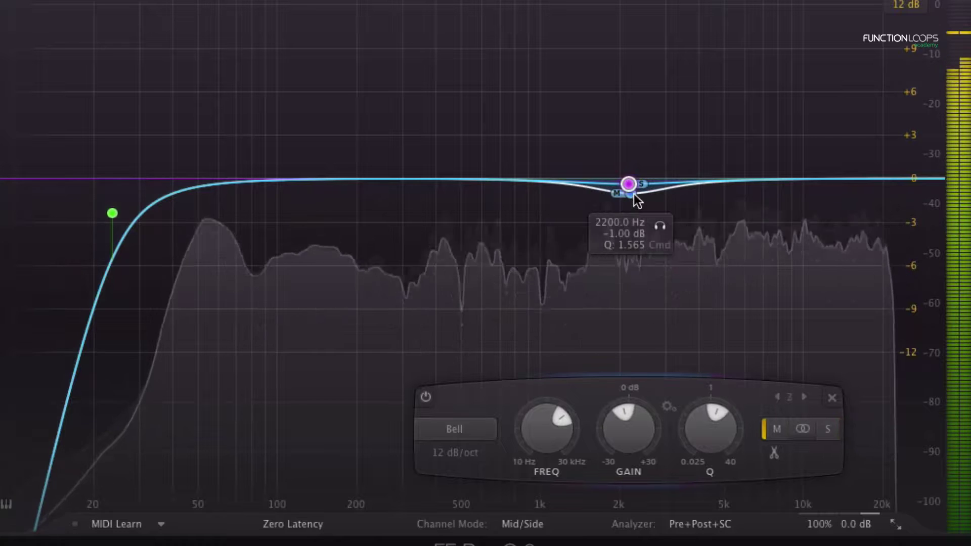
Sweep the mid dip to about 1964 Hz and the side band to about 1836 Hz.
mouse_move(565, 452)
left_click_drag(549, 438, 550, 484)
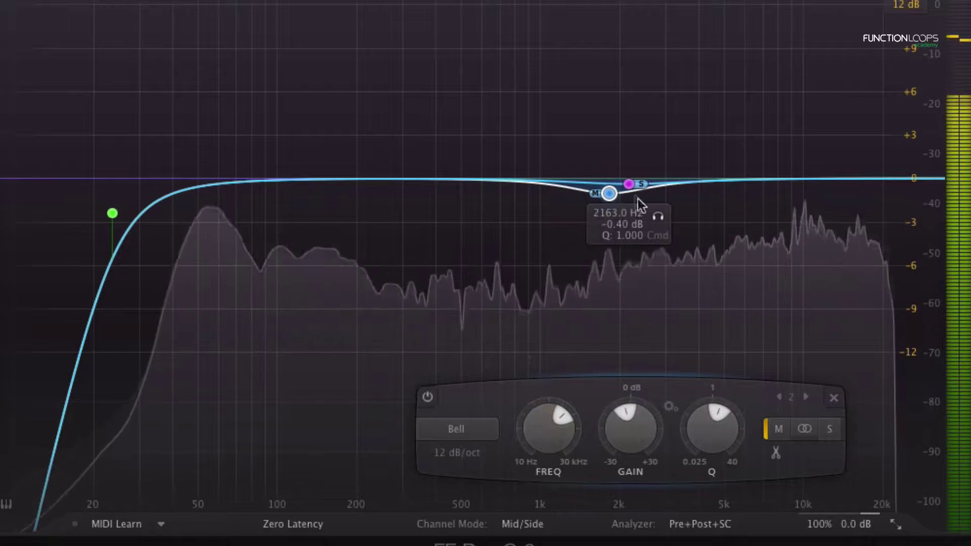
left_click(628, 184)
left_click_drag(534, 447, 533, 482)
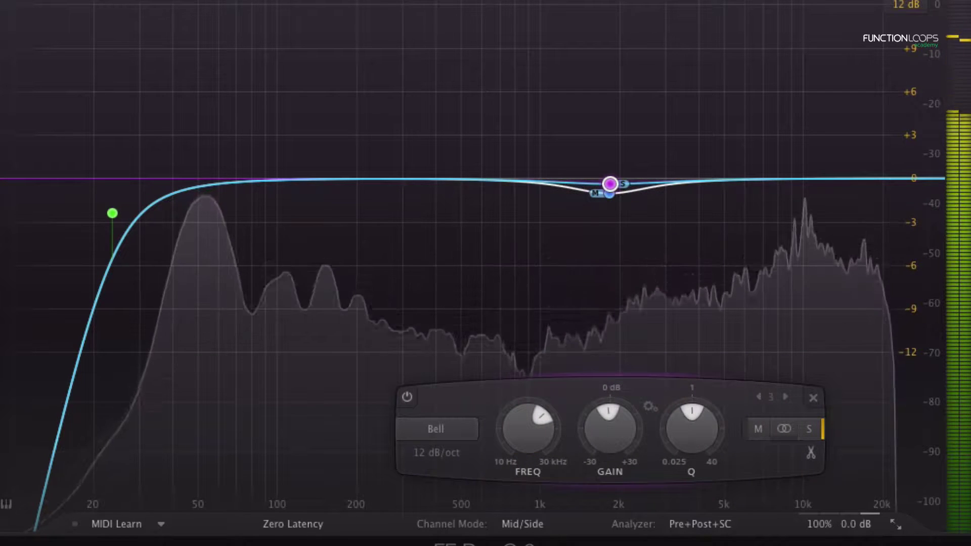
Delete the side band, restore it with undo, and close the EQ window.
key("Delete")
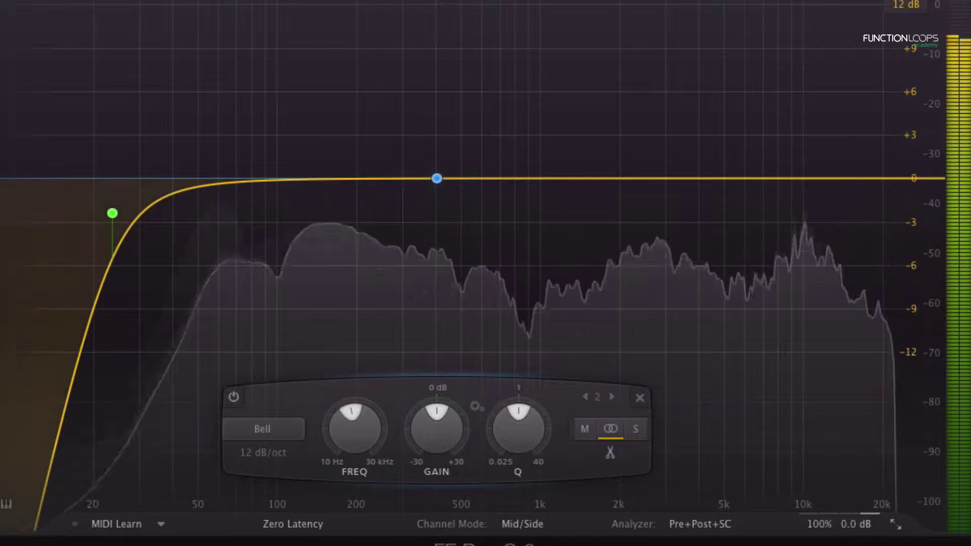
key("ctrl+z")
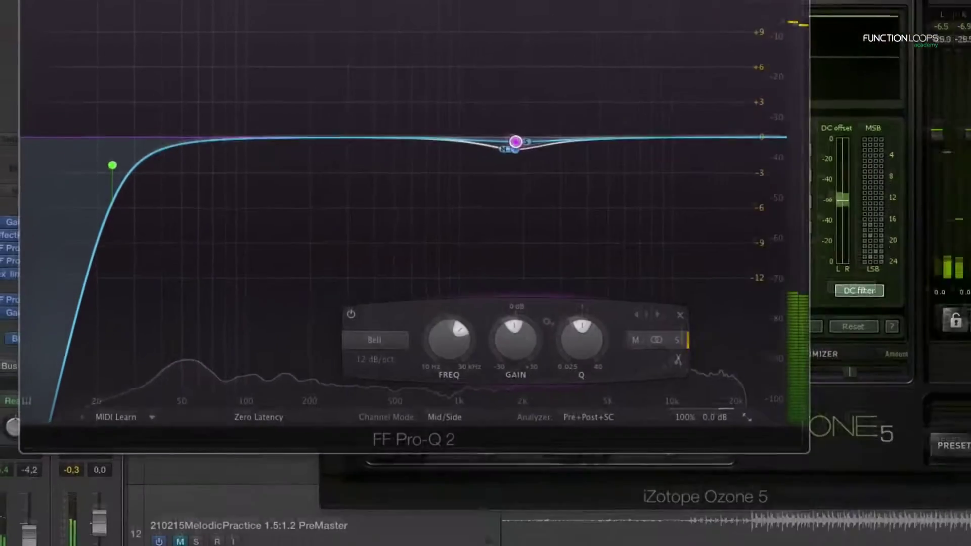
key("super+w")
Close the Ozone window and bring up MY TRACK's channel strip with its mastering inserts.
left_click(334, 10)
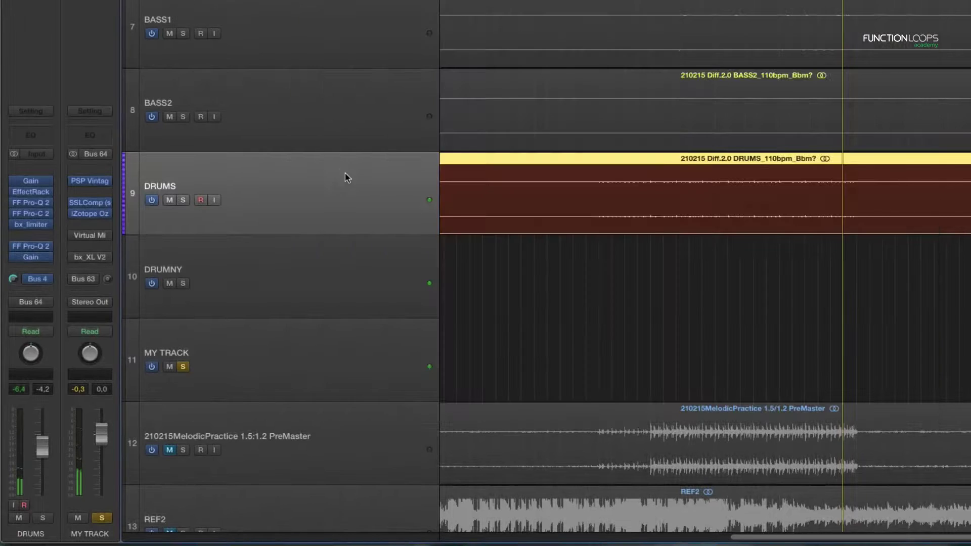
left_click(357, 351)
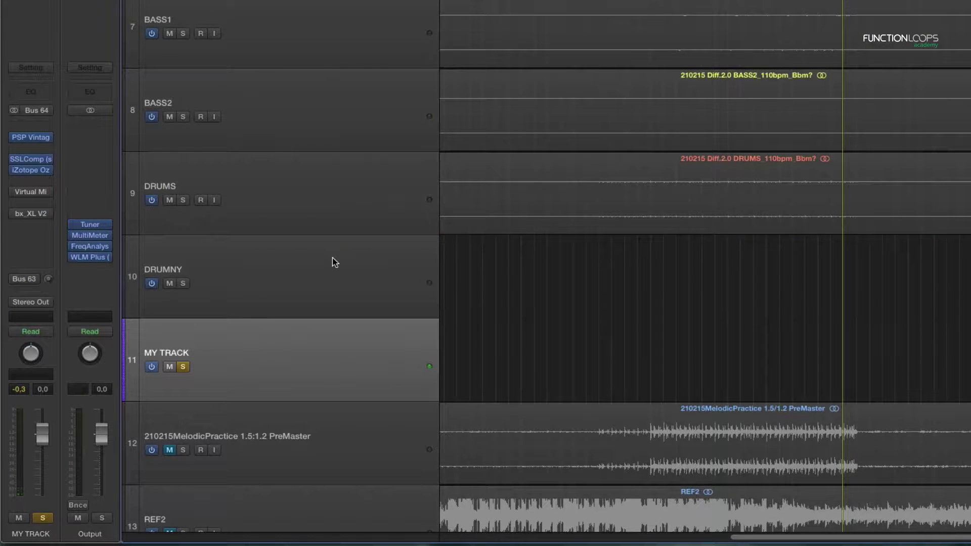
scroll(334, 261, "down", 2)
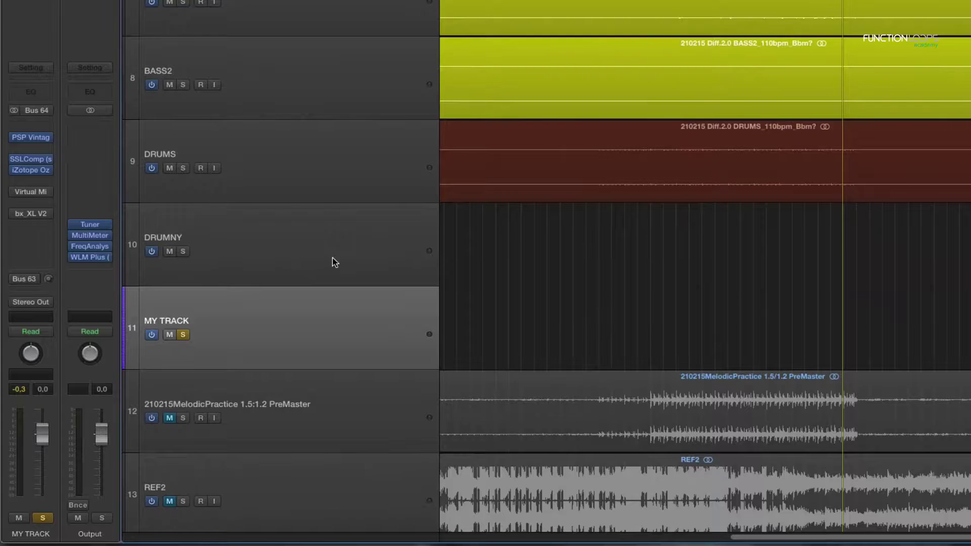
scroll(334, 262, "down", 5)
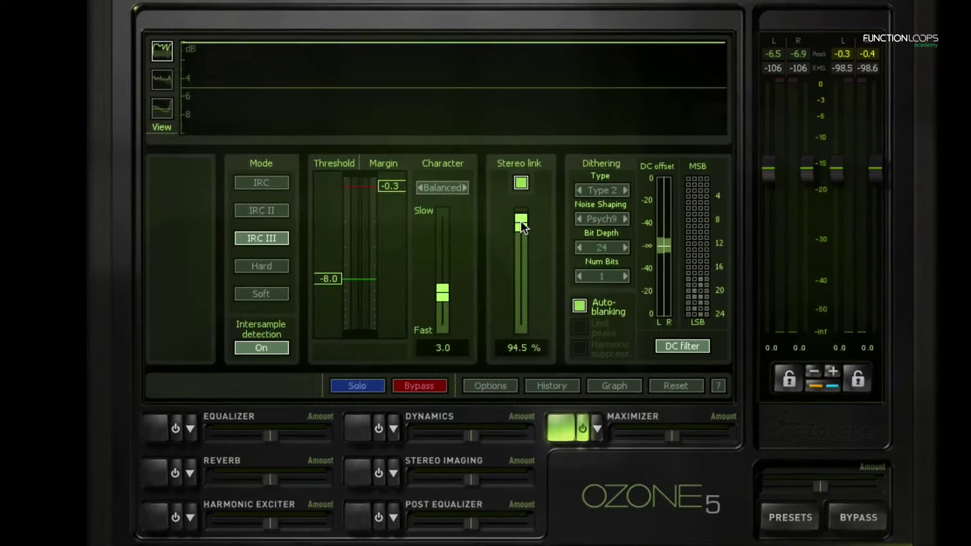
Adjust the Maximizer stereo link slider through 100% and 81%, settling at 90.0%.
left_click_drag(521, 220, 520, 211)
left_click(526, 182)
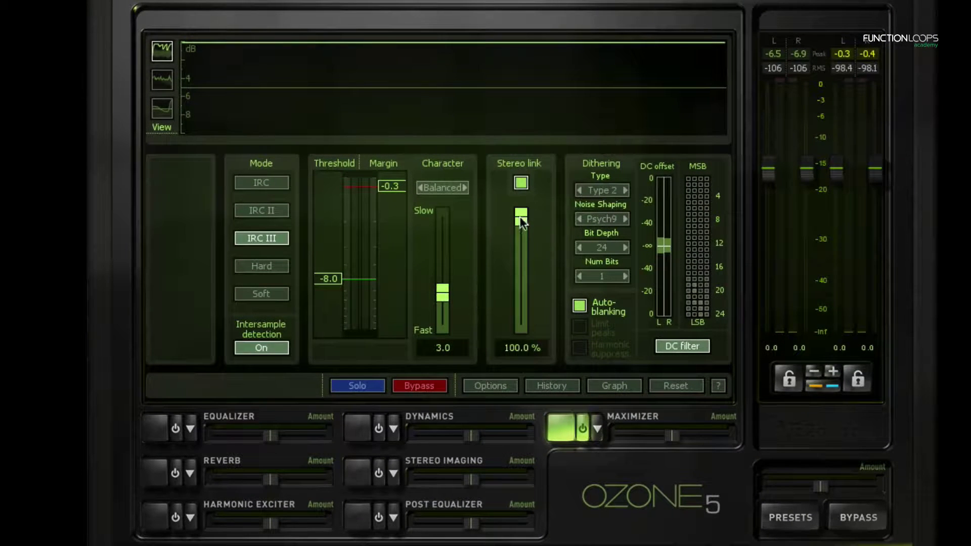
left_click_drag(521, 238, 518, 238)
left_click_drag(521, 235, 526, 210)
mouse_move(521, 221)
left_mouse_down()
mouse_move(525, 235)
mouse_move(526, 221)
left_mouse_up()
left_click_drag(548, 167, 589, 2)
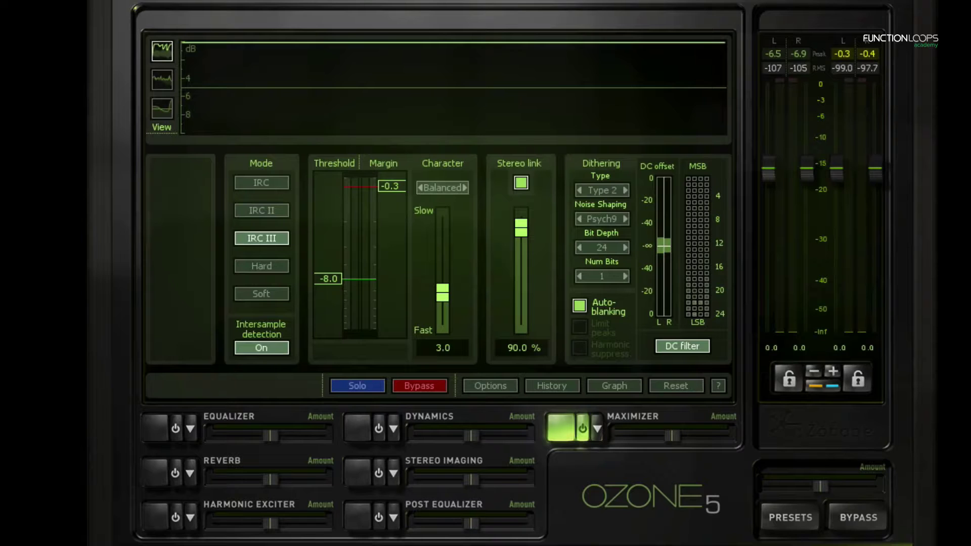
left_click(138, 278)
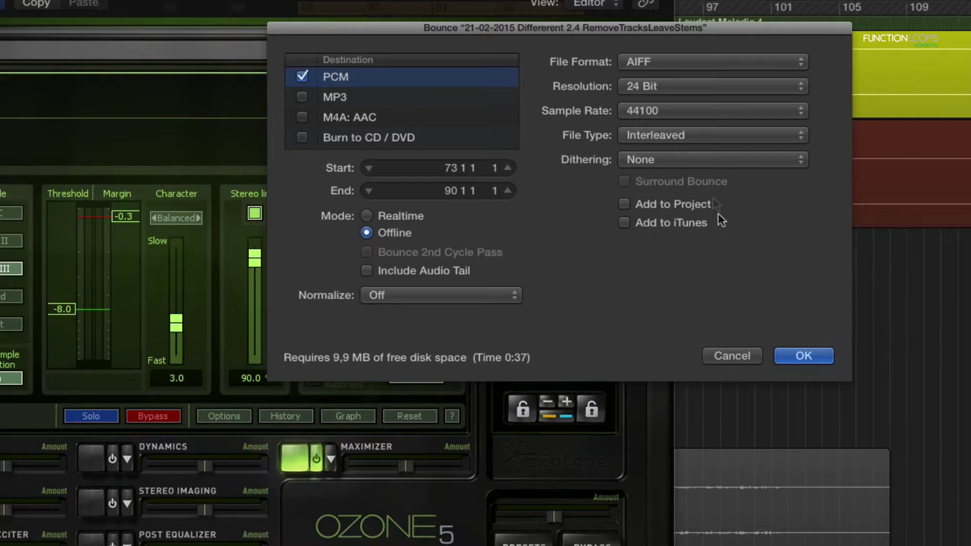
left_click(674, 160)
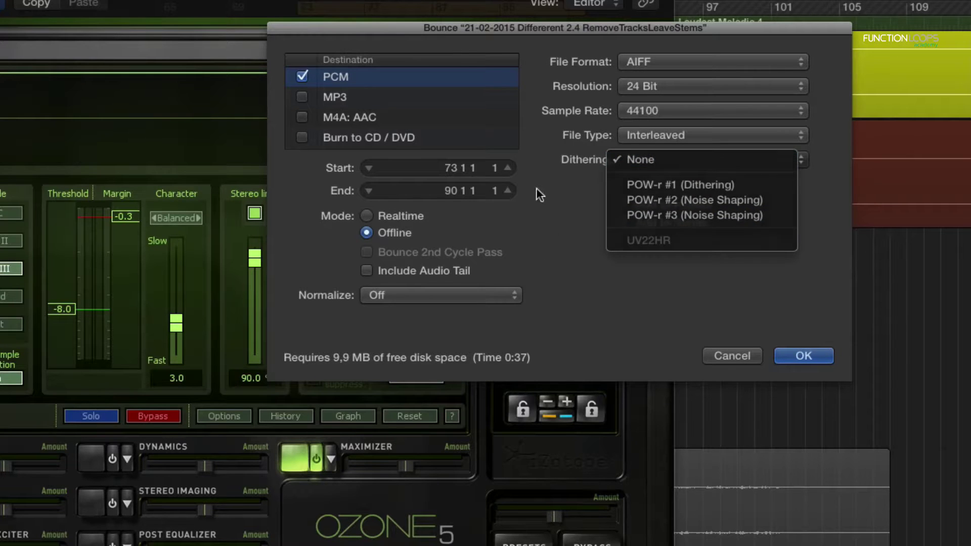
left_click(582, 167)
left_click(756, 355)
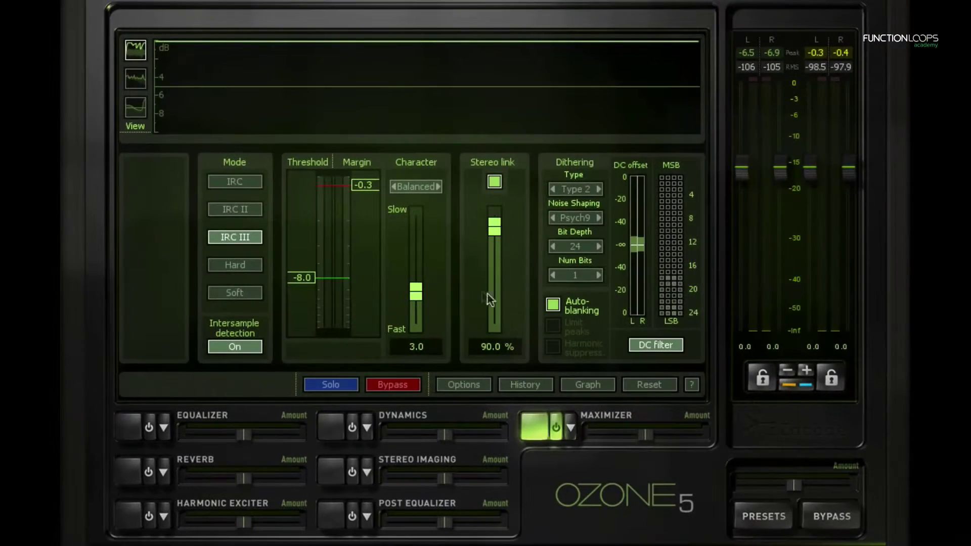
Drag the Maximizer Character slider through 4.9 and 4.3, settling at 3.9.
left_click_drag(417, 294, 465, 52)
left_click_drag(432, 222, 413, 263)
left_click_drag(427, 319, 458, 462)
left_click_drag(417, 274, 418, 286)
scroll(423, 244, "up", 3)
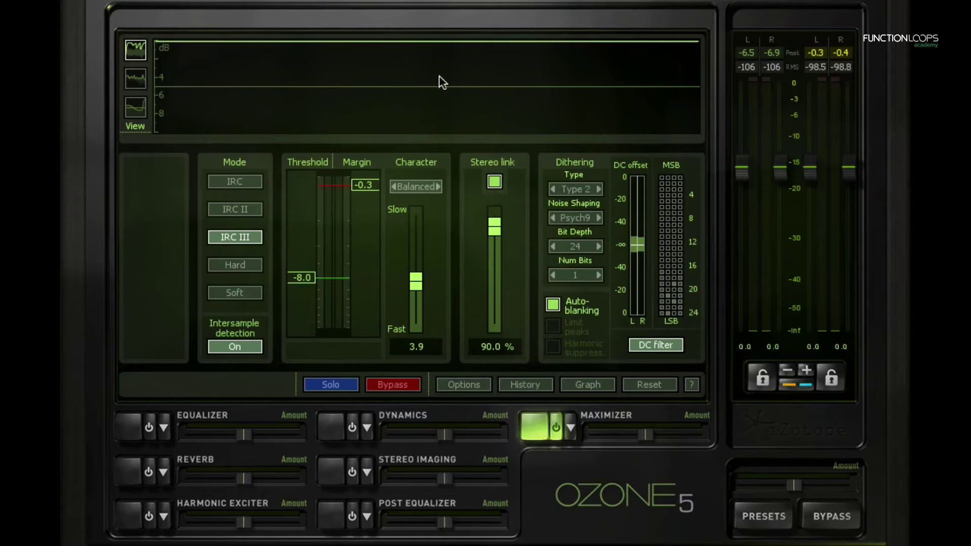